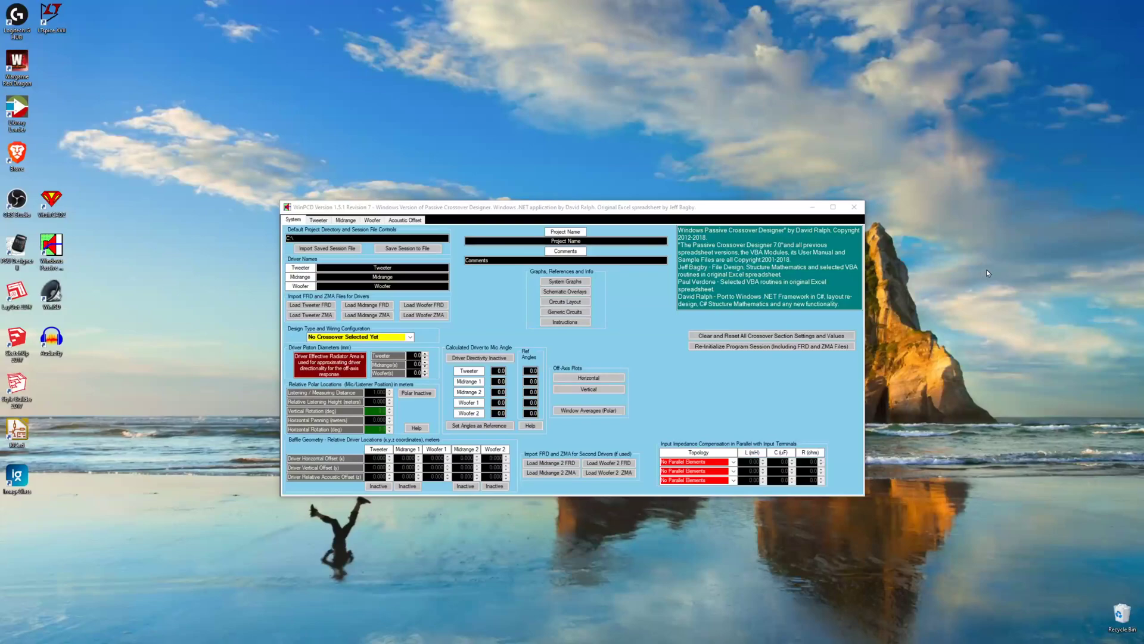
# Step: Switch to VituixCAD and open its SPL Trace tool
pyautogui.hotkey('alt', 'Tab')
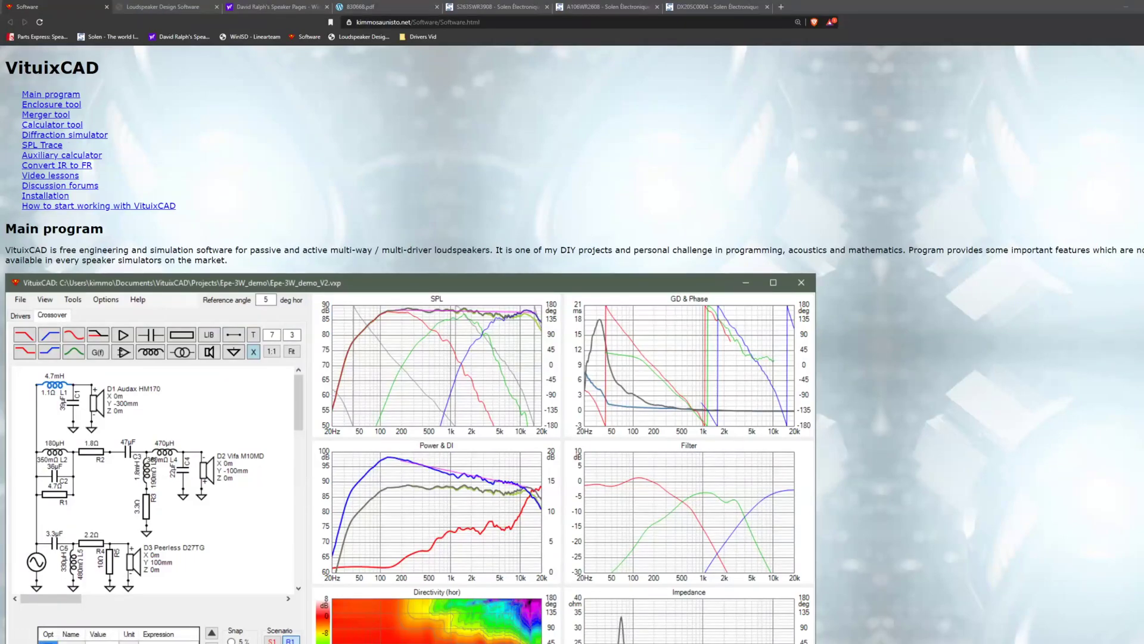
pyautogui.press('End')
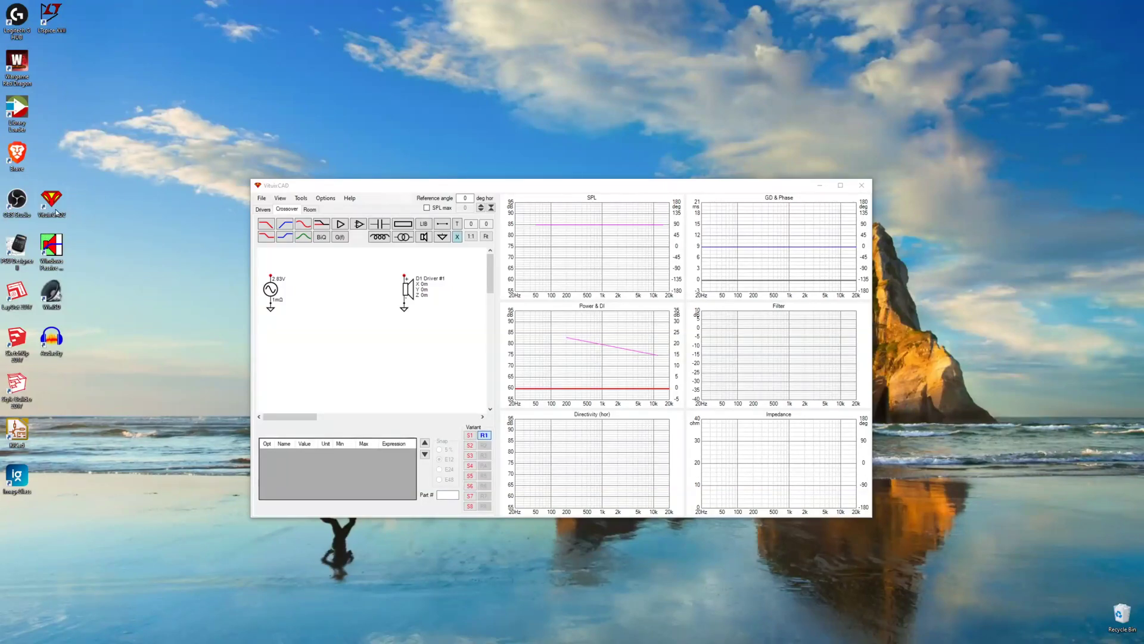
pyautogui.click(471, 223)
pyautogui.write('50')
pyautogui.click(293, 205)
pyautogui.click(300, 199)
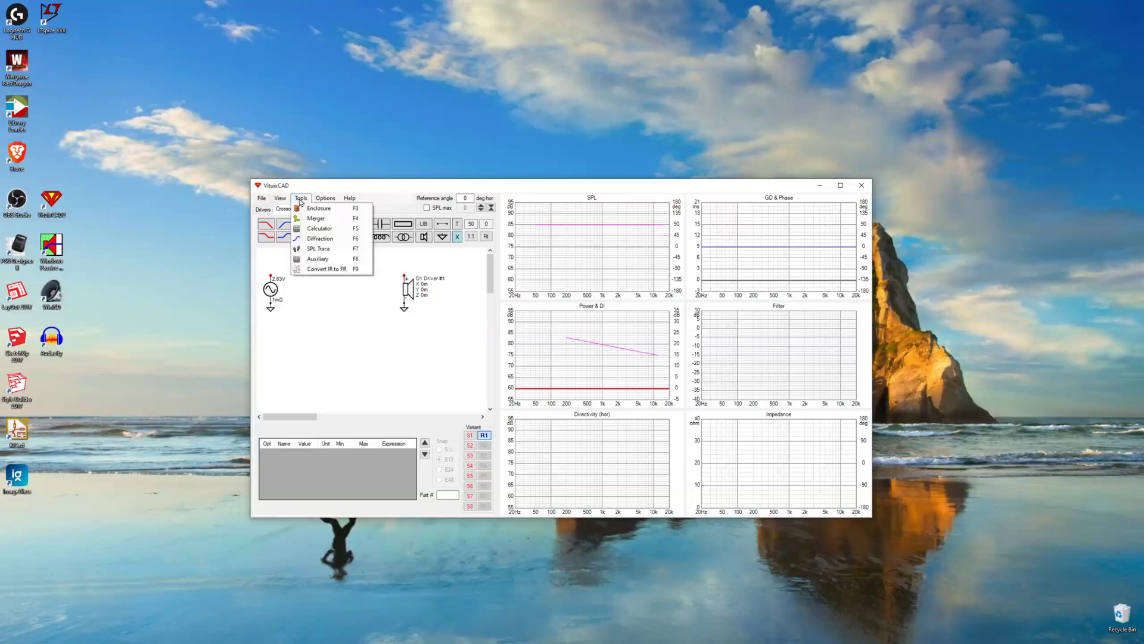
pyautogui.click(322, 248)
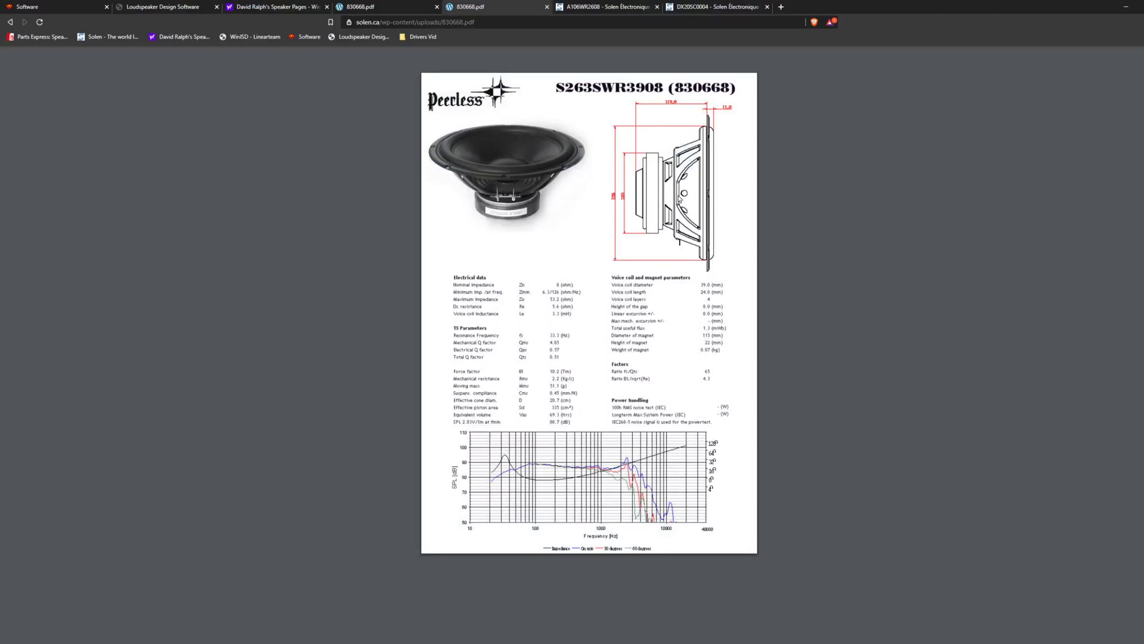
# Step: Capture the SPL and impedance chart from the Peerless 830668 datasheet with the Snipping Tool
pyautogui.keyDown('ctrl'); pyautogui.scroll(2, 636, 316); pyautogui.keyUp('ctrl')
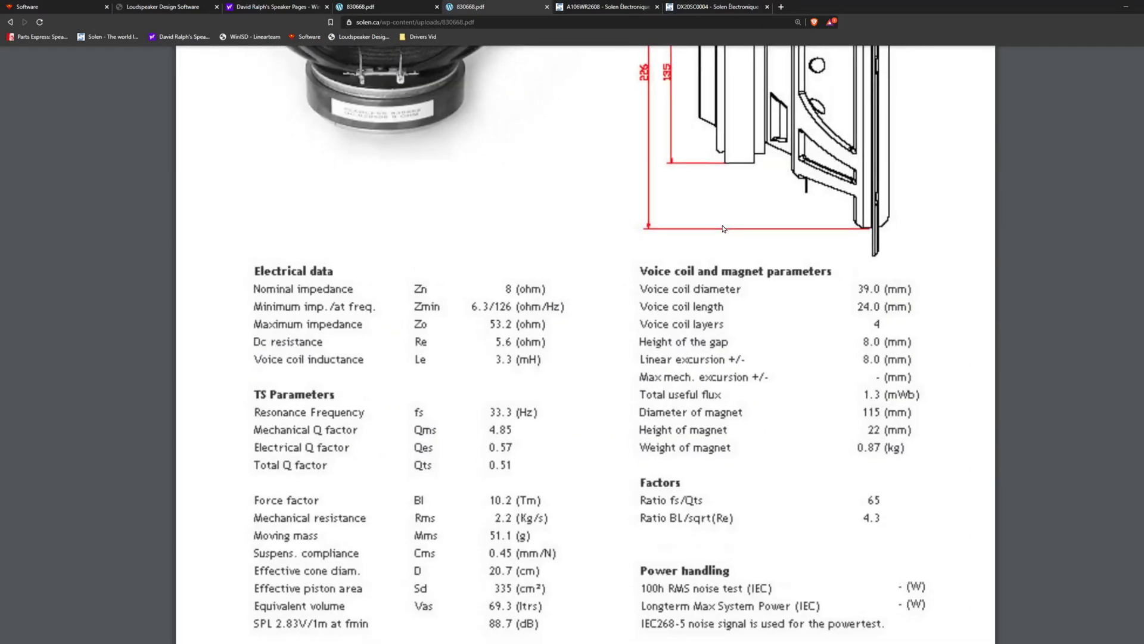
pyautogui.scroll(-4, 637, 317)
pyautogui.keyDown('ctrl'); pyautogui.scroll(3, 649, 417); pyautogui.keyUp('ctrl')
pyautogui.scroll(-1, 656, 400)
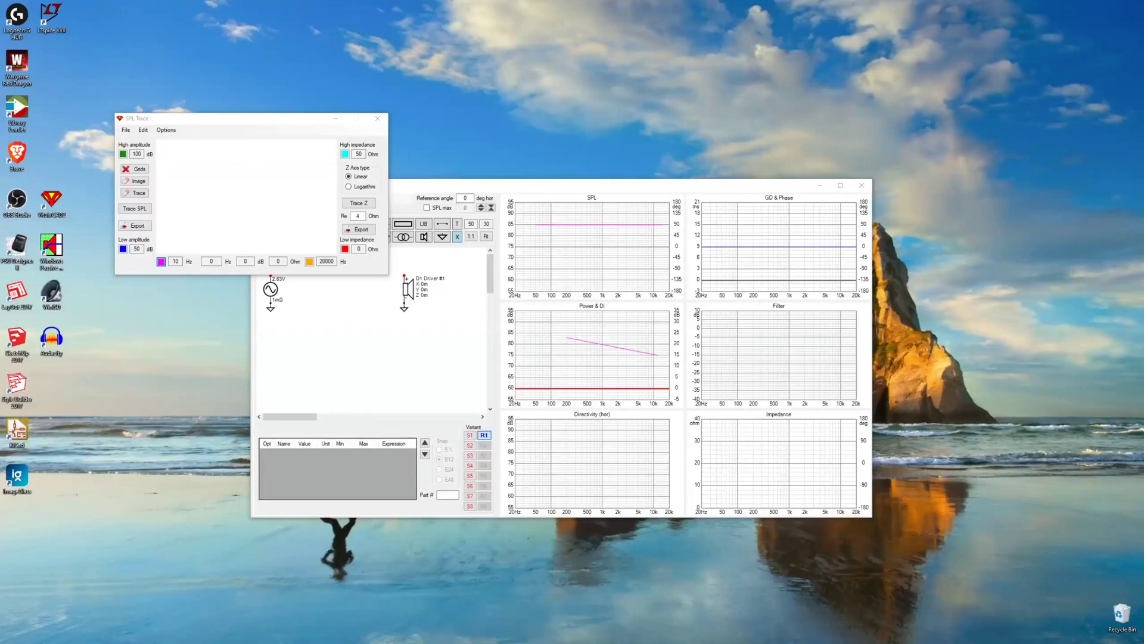
pyautogui.press('super')
pyautogui.write('snippin')
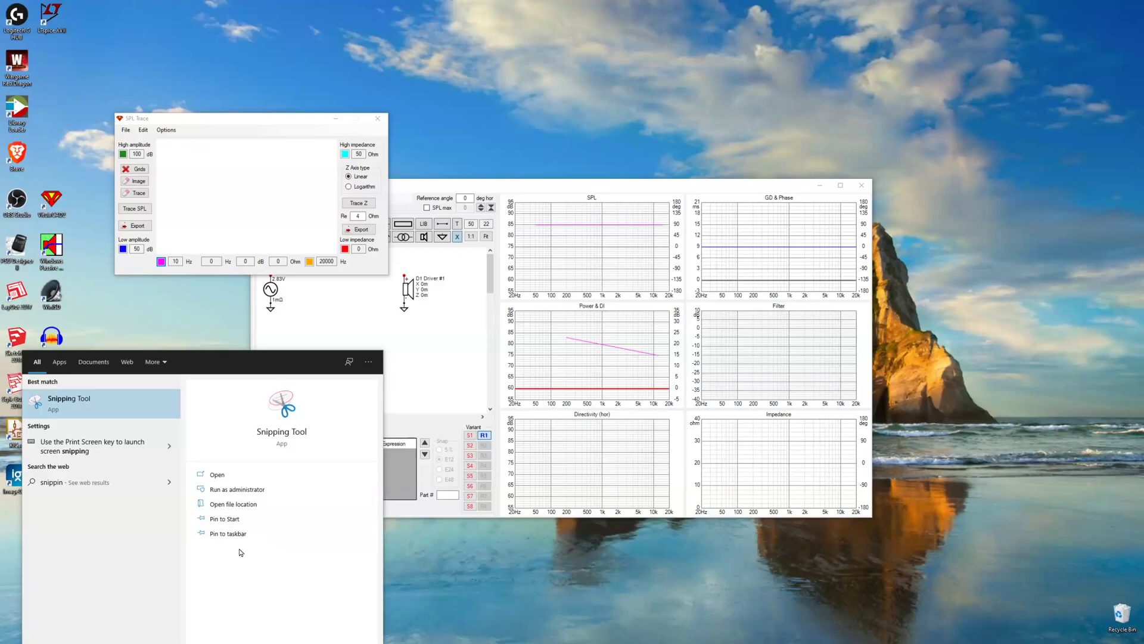
pyautogui.click(85, 410)
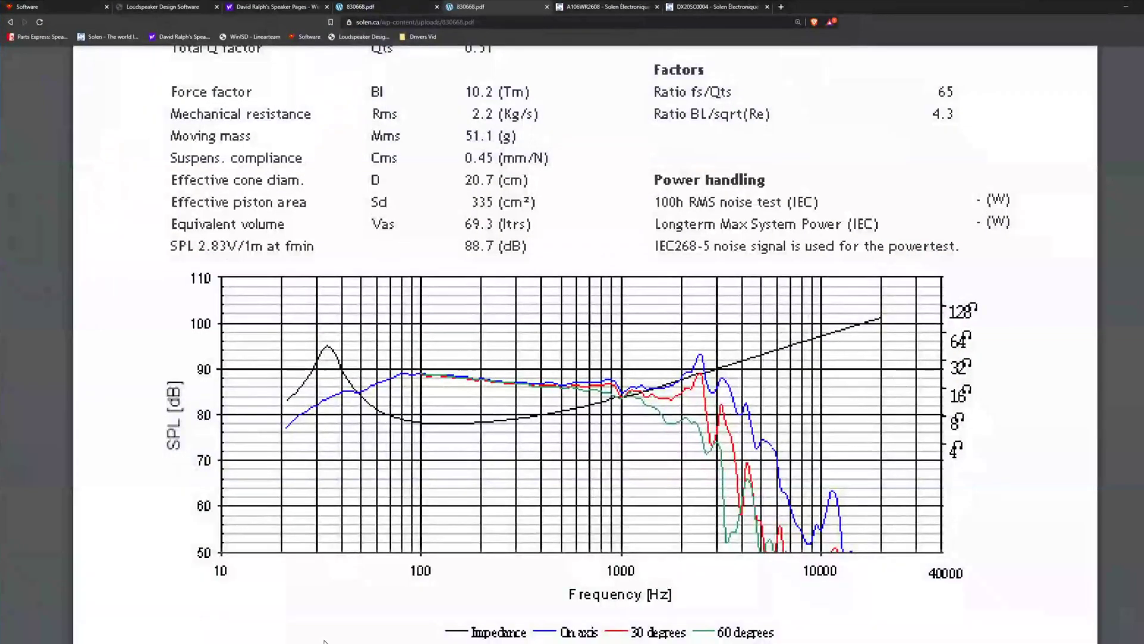
pyautogui.hotkey('alt', 'Tab')
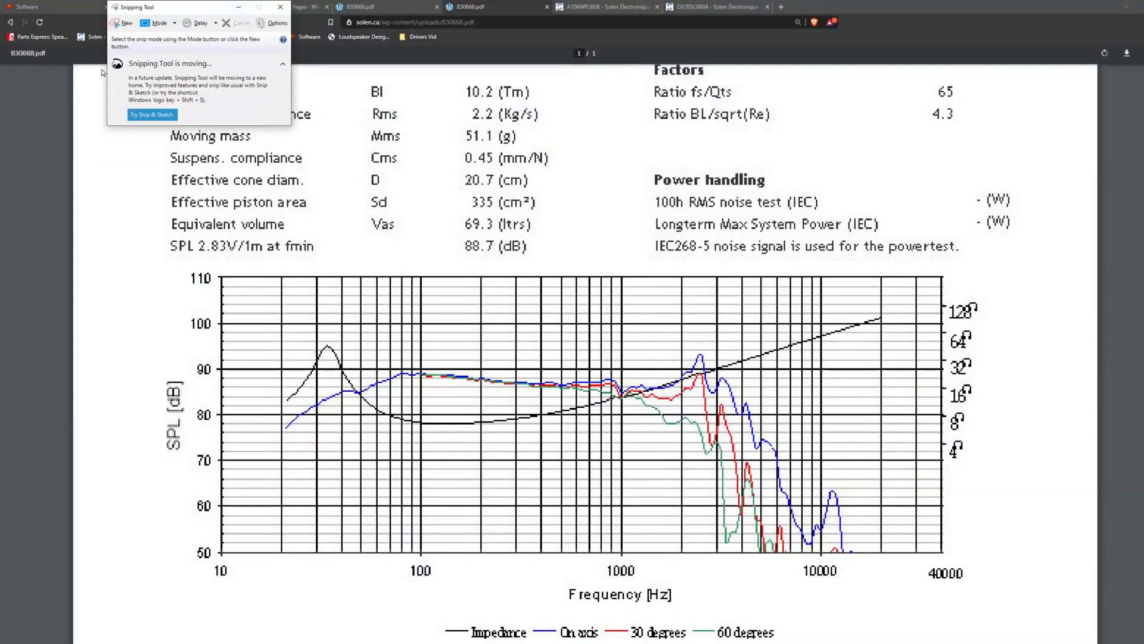
pyautogui.click(124, 23)
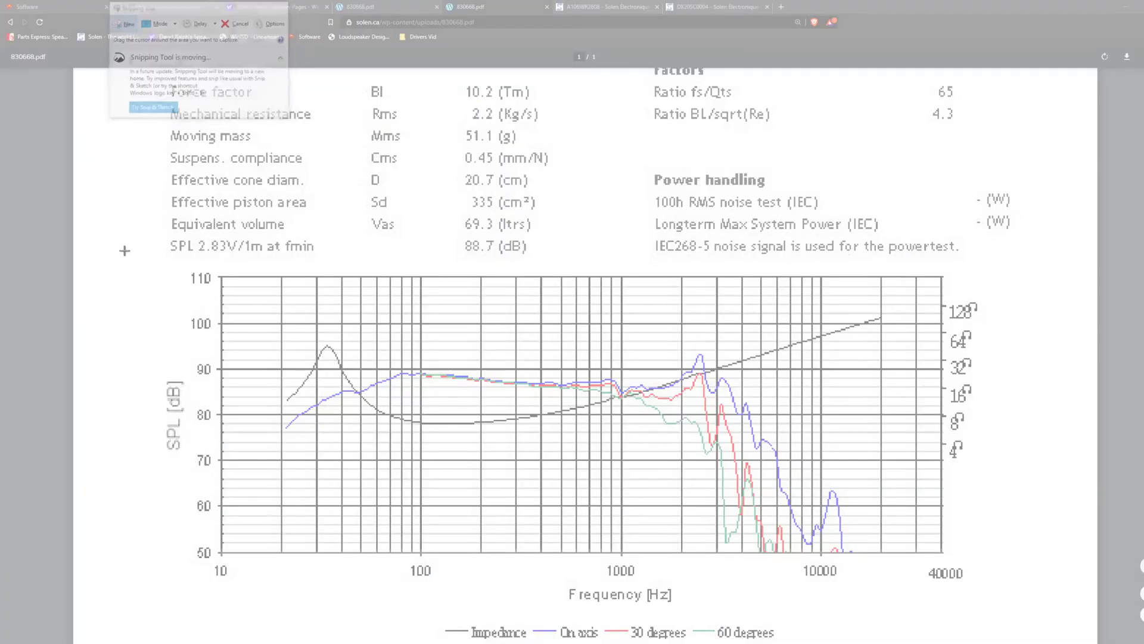
pyautogui.moveTo(124, 251); pyautogui.dragTo(1021, 601)
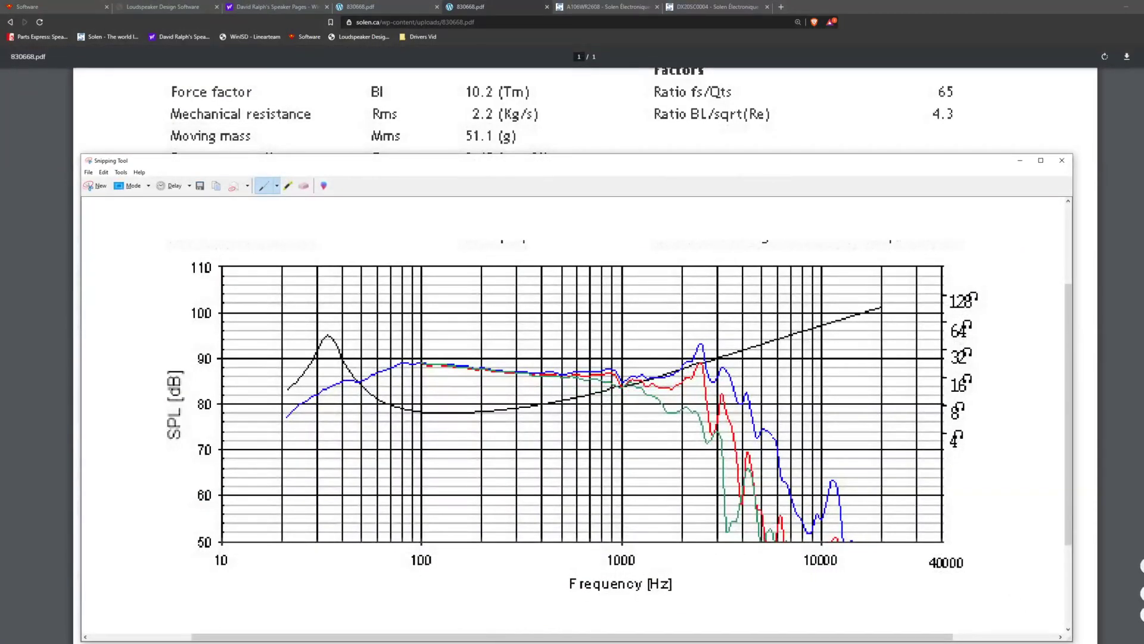
# Step: Switch back to SPL Trace and paste the captured datasheet chart as its image
pyautogui.click(2, 269)
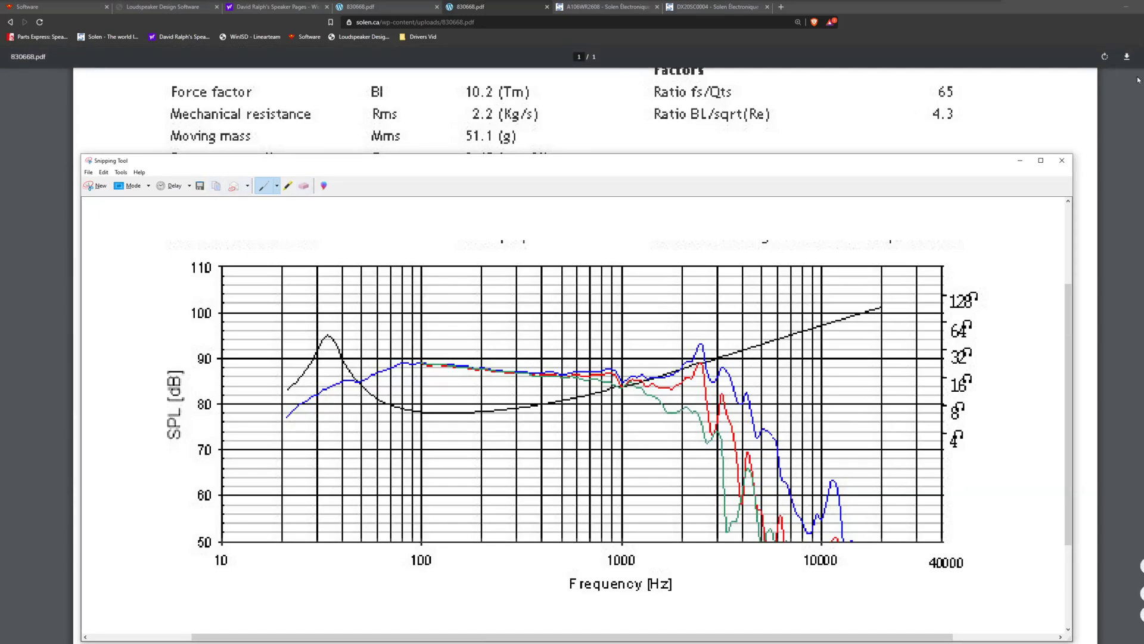
pyautogui.click(1126, 7)
pyautogui.click(1020, 161)
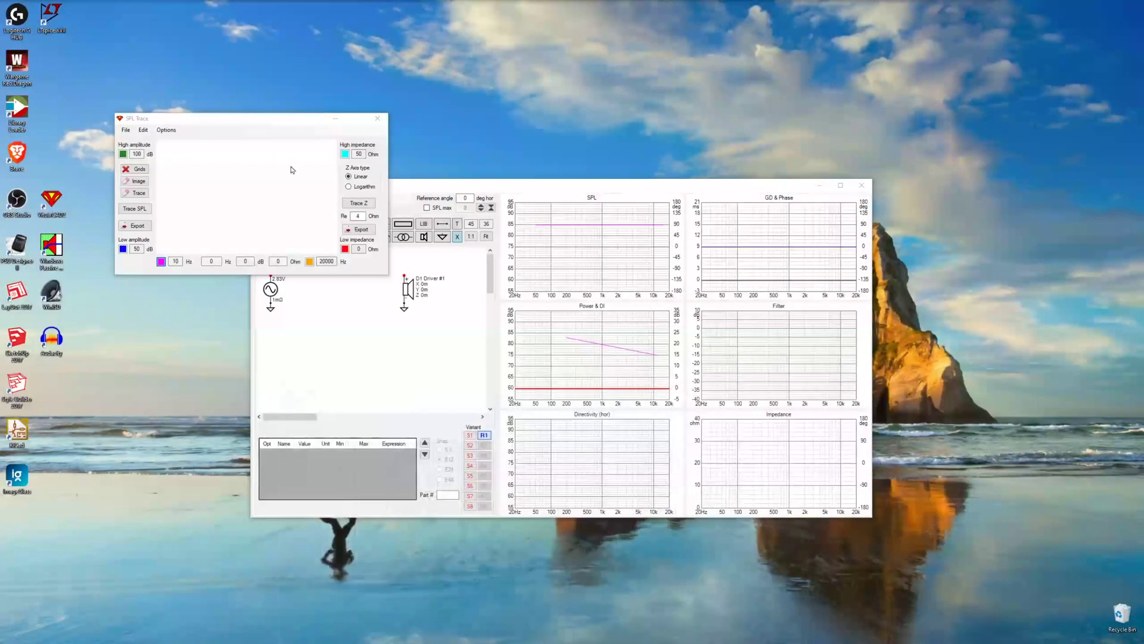
pyautogui.click(144, 129)
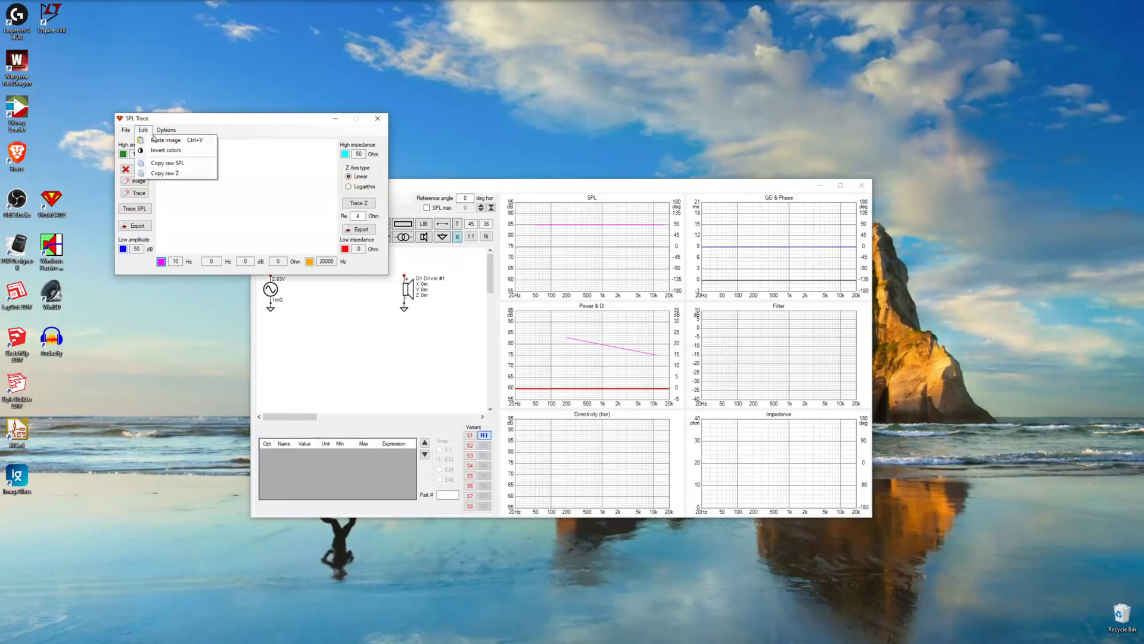
pyautogui.click(161, 141)
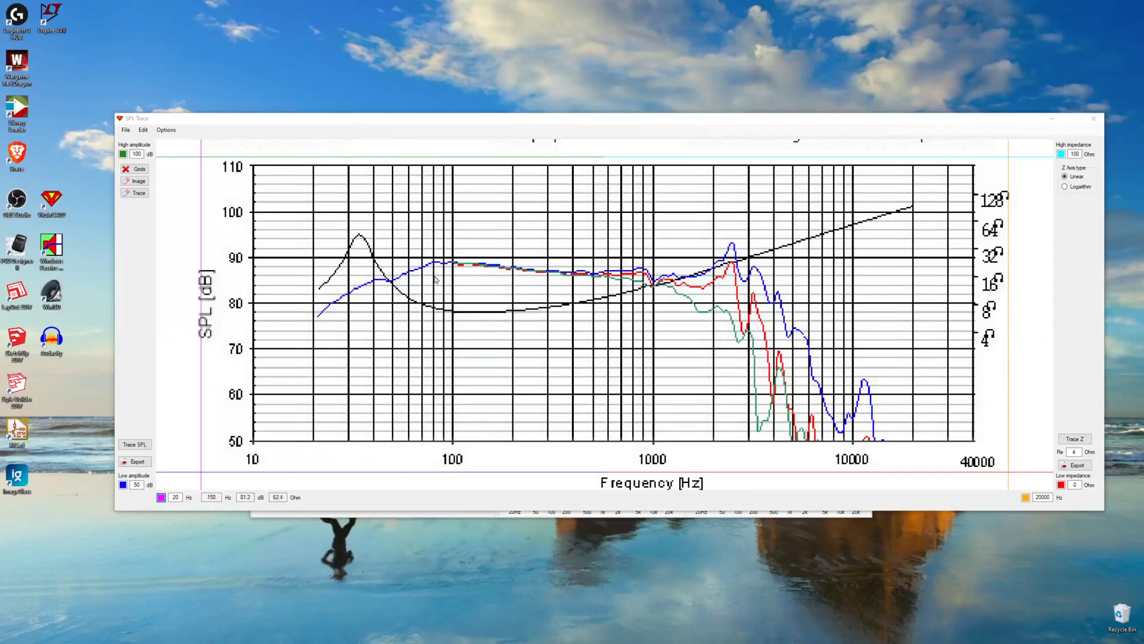
# Step: Align the frequency, amplitude and impedance limit lines with the outer edges of the chart grid
pyautogui.moveTo(206, 313); pyautogui.dragTo(253, 316)
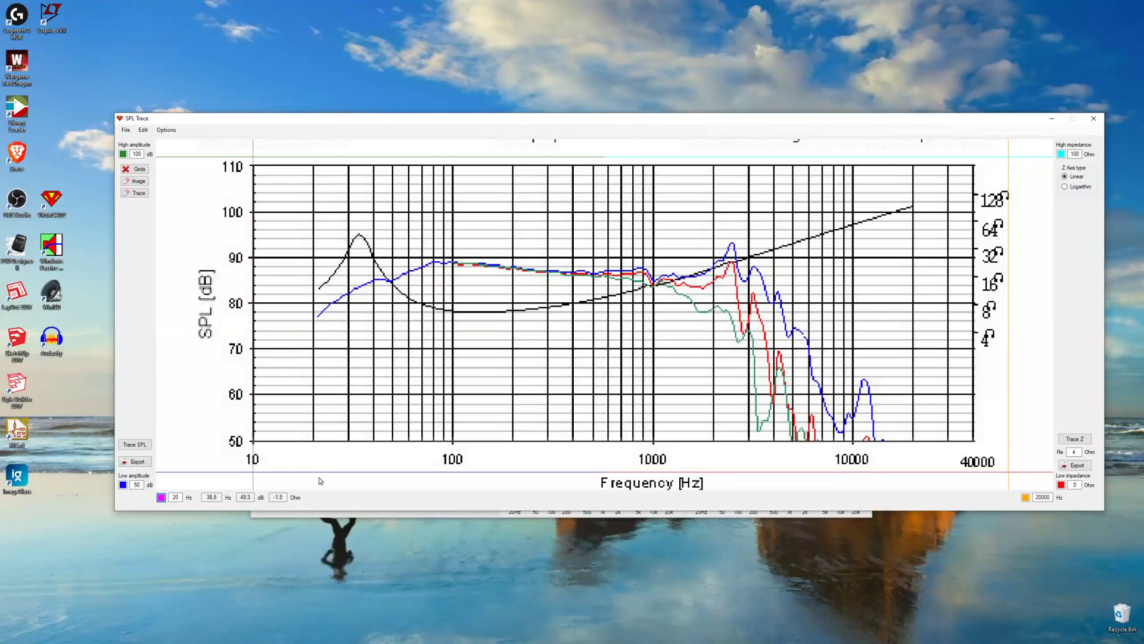
pyautogui.moveTo(312, 470); pyautogui.dragTo(326, 441)
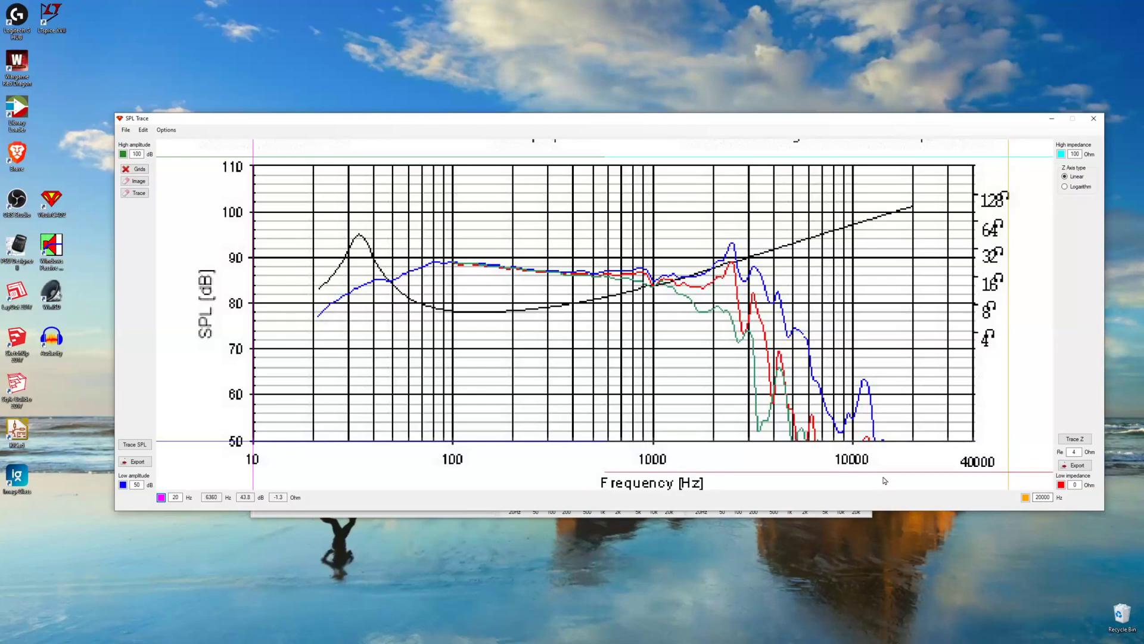
pyautogui.moveTo(881, 473); pyautogui.dragTo(888, 442)
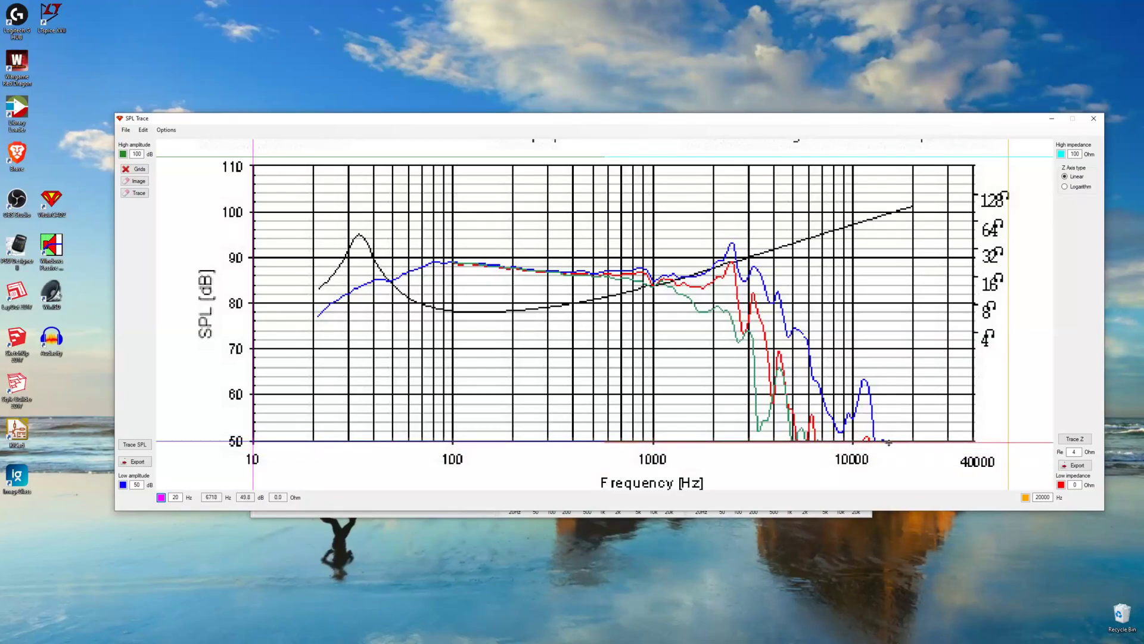
pyautogui.moveTo(1008, 268); pyautogui.dragTo(977, 262)
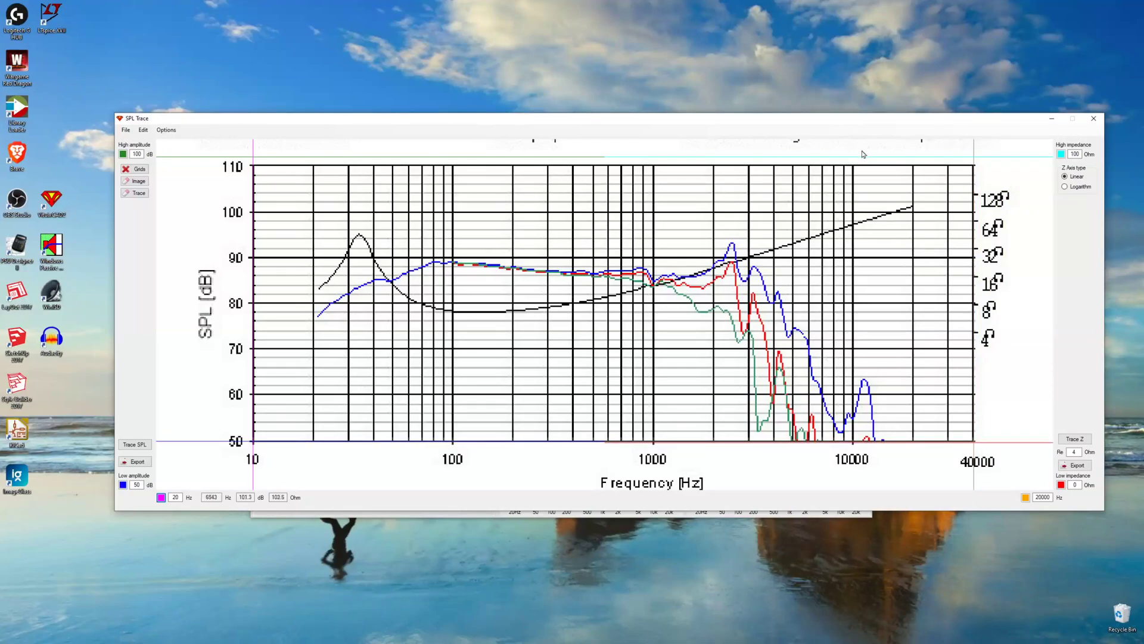
pyautogui.moveTo(871, 157); pyautogui.dragTo(871, 163)
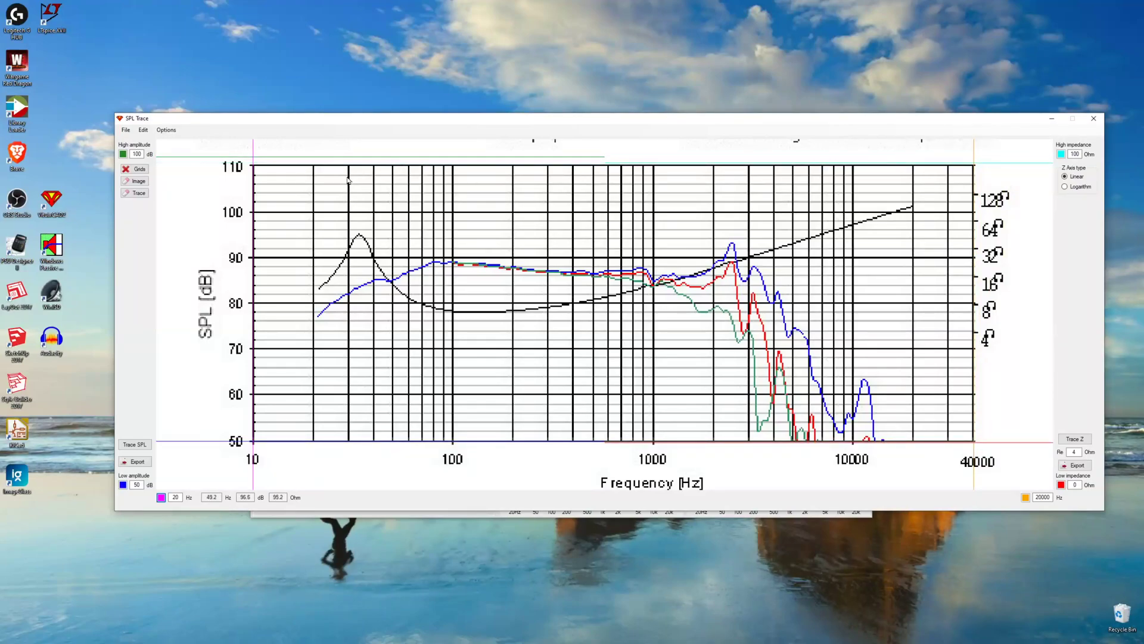
pyautogui.moveTo(350, 157); pyautogui.dragTo(352, 164)
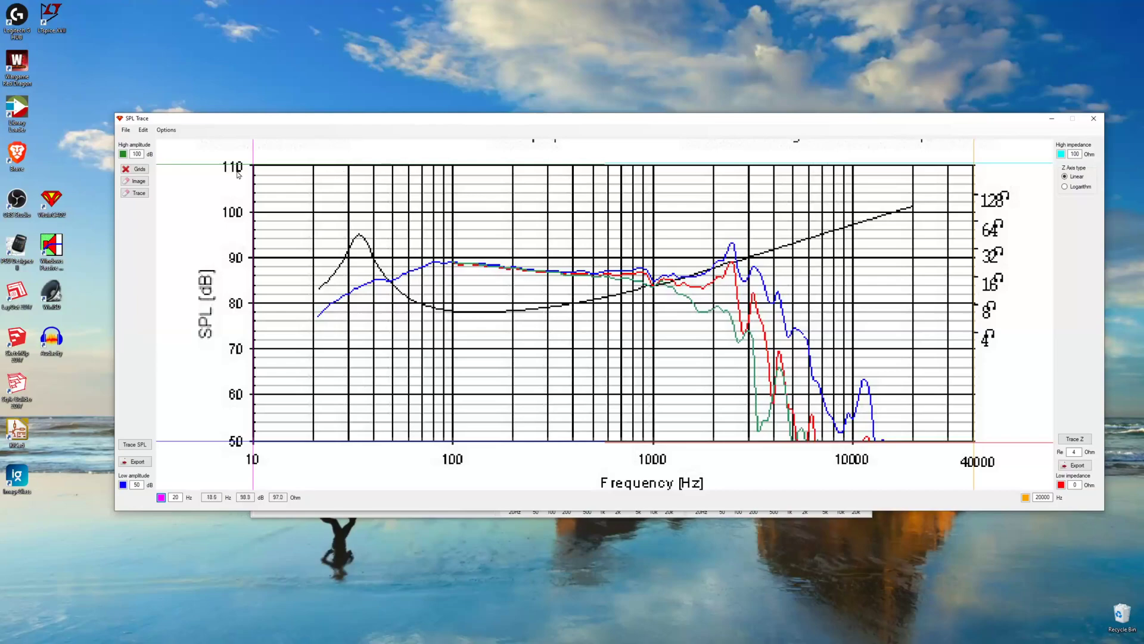
# Step: Set the high amplitude to 110 dB and the frequency limits to 10 Hz and 40000 Hz
pyautogui.doubleClick(136, 154)
pyautogui.write('110')
pyautogui.doubleClick(175, 497)
pyautogui.write('1')
pyautogui.doubleClick(1050, 498)
pyautogui.press('End')
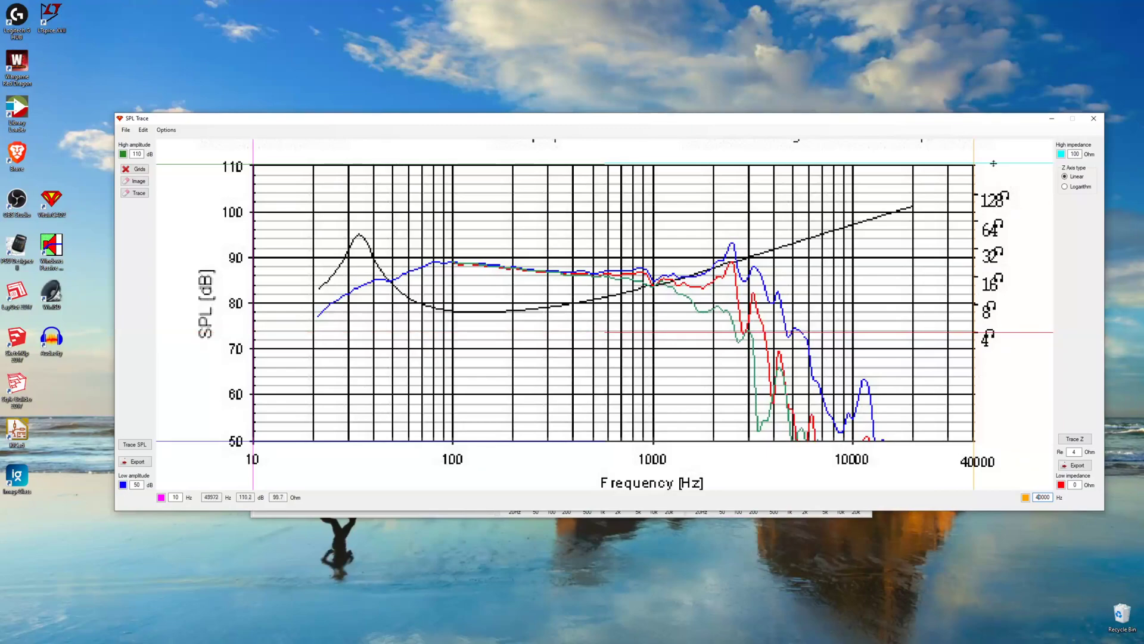
# Step: Move the high impedance line to the chart's top ohm mark and set the impedance limits to 128 and 4 ohm
pyautogui.click(998, 195)
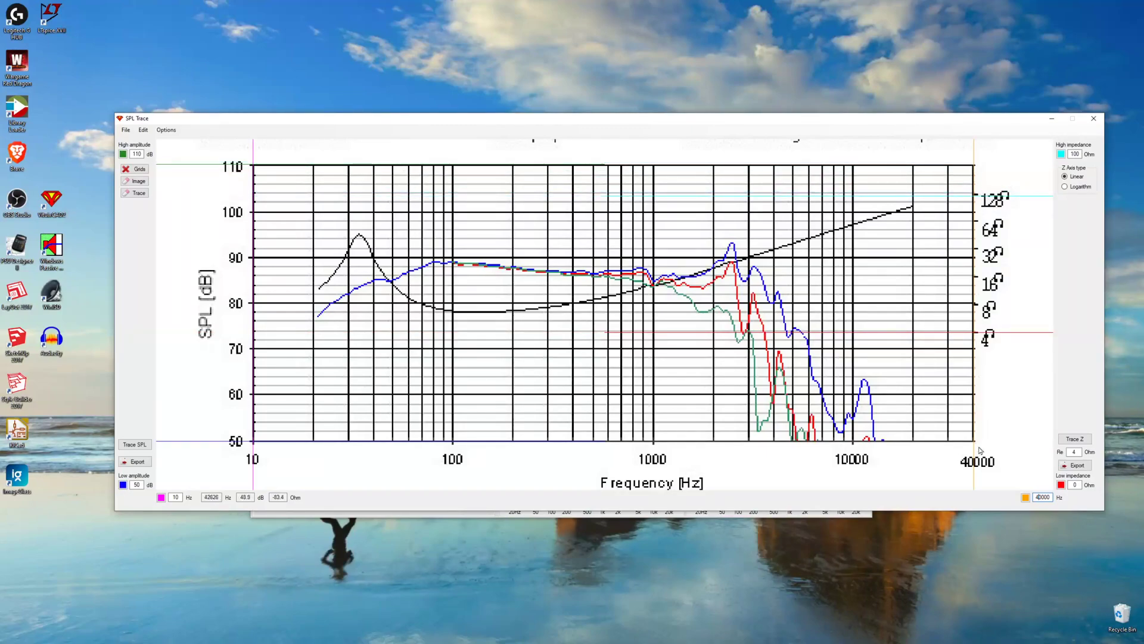
pyautogui.doubleClick(1074, 153)
pyautogui.doubleClick(1075, 484)
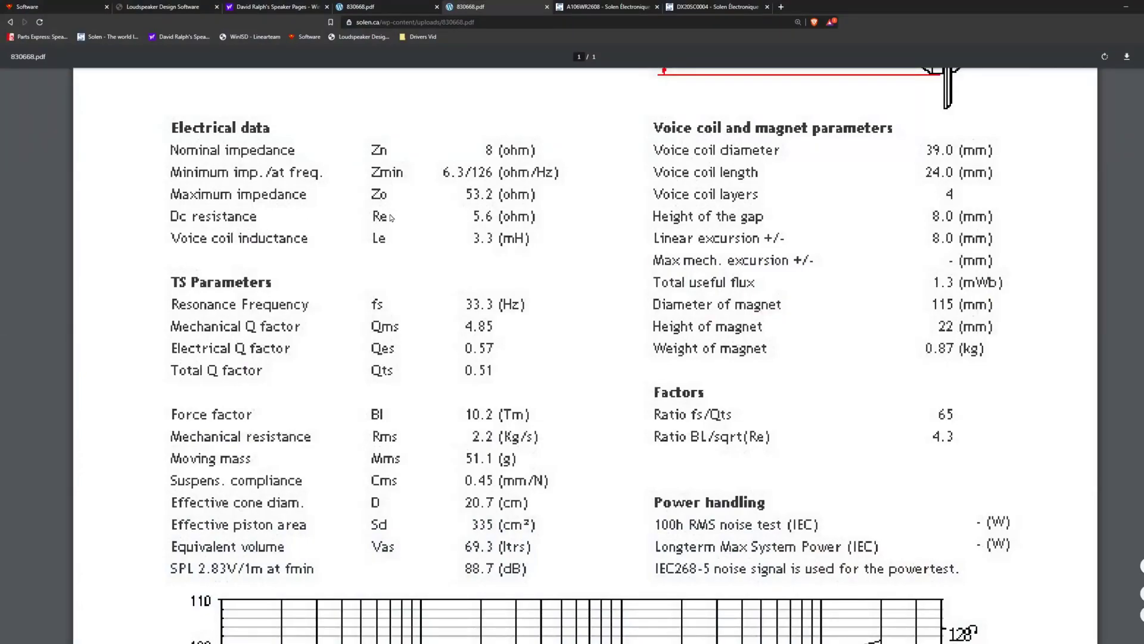
# Step: Set Re to 5.6 ohm, make the impedance axis logarithmic and fine-align the high impedance line with the 128 ohm mark
pyautogui.click(1126, 7)
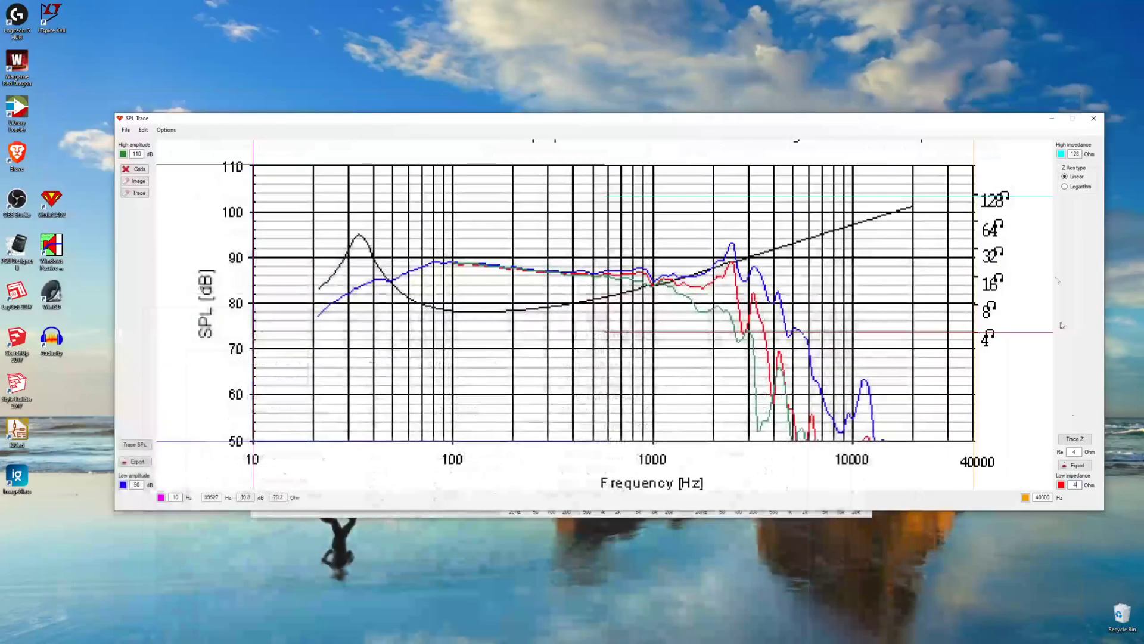
pyautogui.doubleClick(1074, 452)
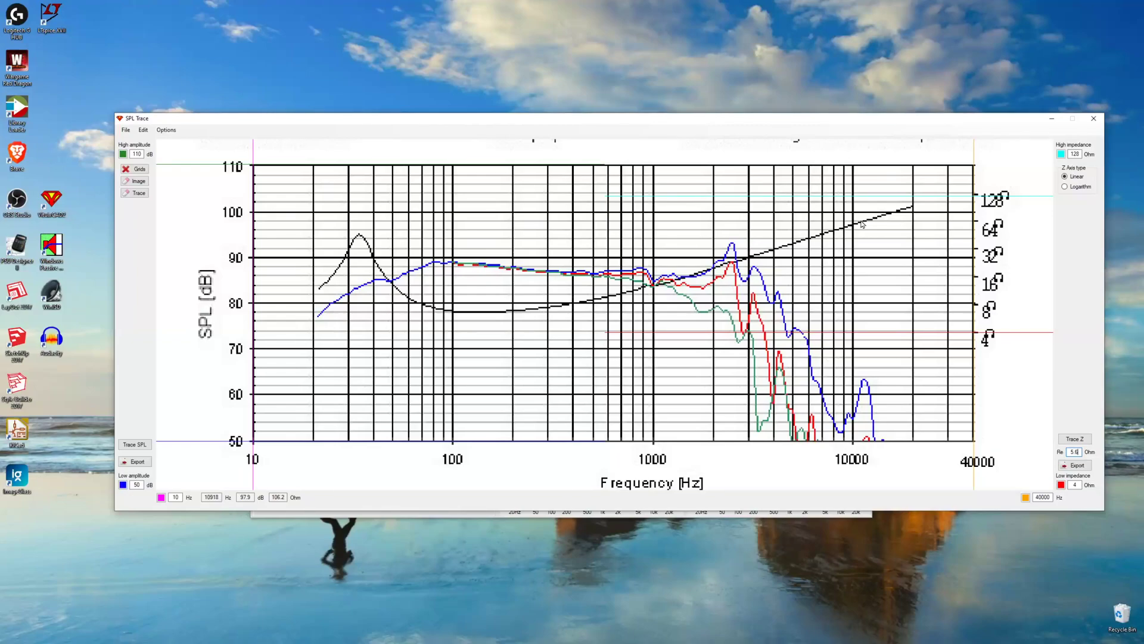
pyautogui.click(1065, 186)
pyautogui.moveTo(970, 196); pyautogui.dragTo(969, 193)
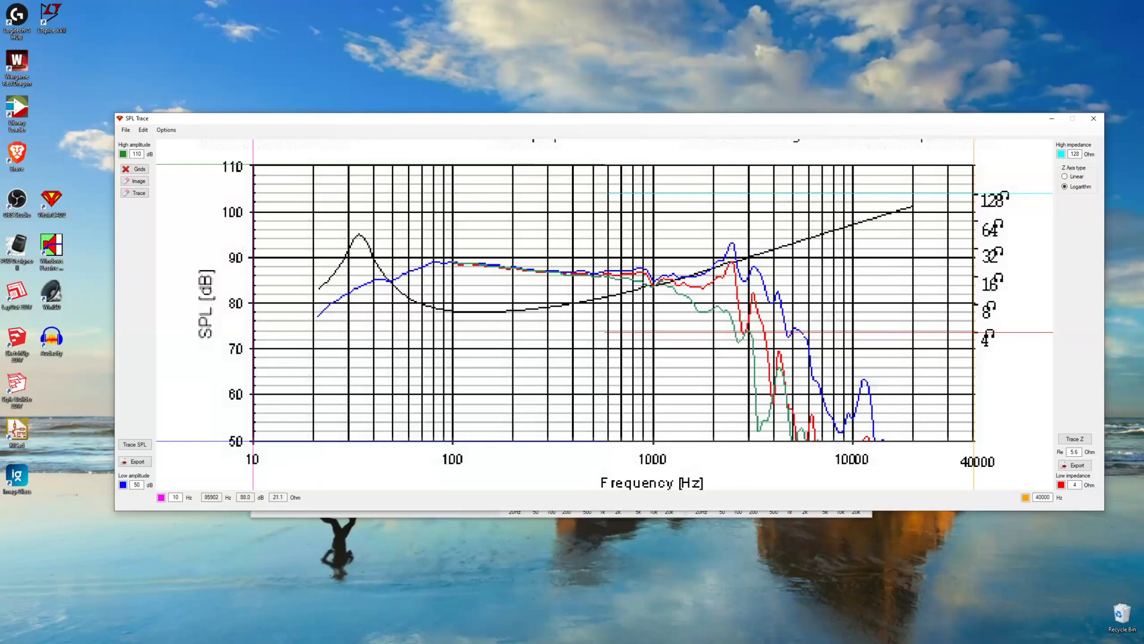
pyautogui.click(26, 211)
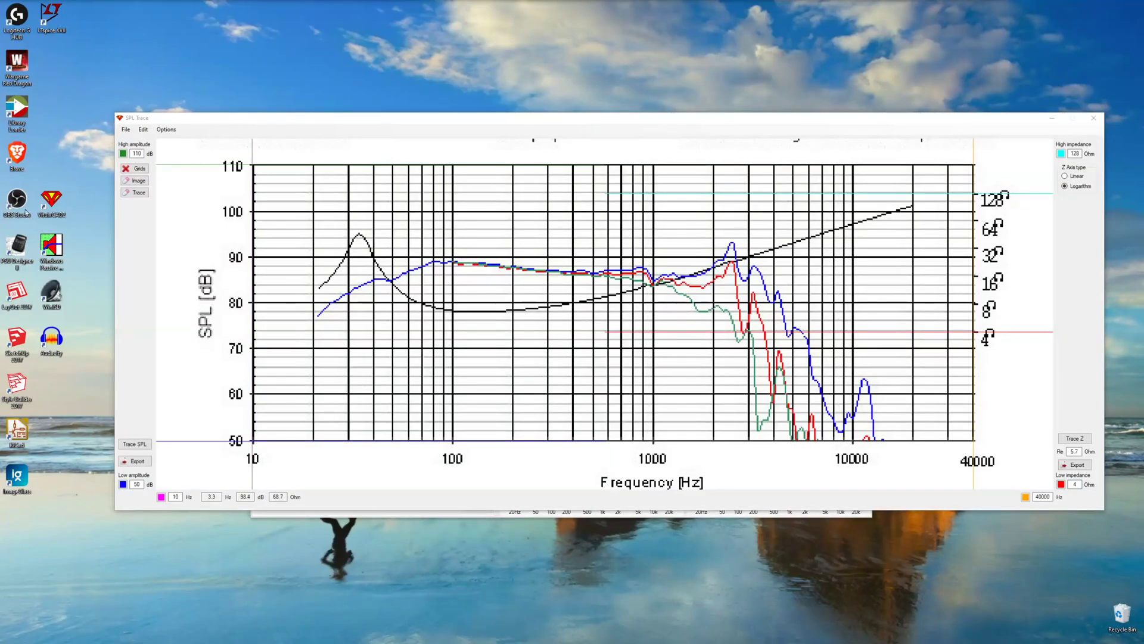
# Step: Trace the blue on-axis SPL curve from its low-frequency start to its high-frequency end, retracing the section above about 150 Hz
pyautogui.click(131, 446)
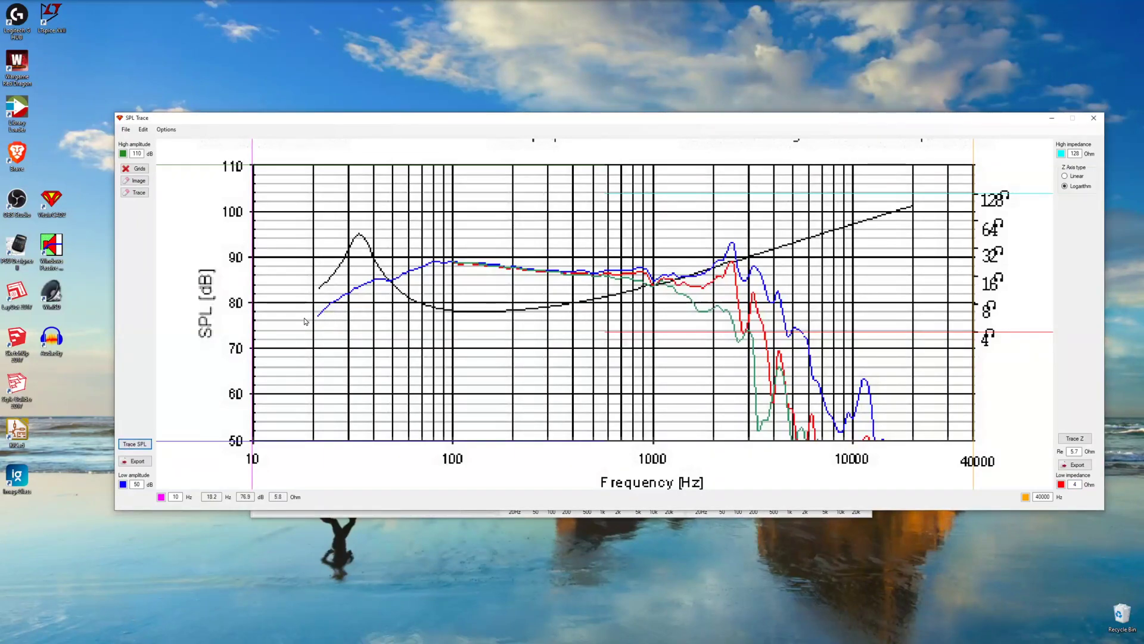
pyautogui.moveTo(319, 320)
pyautogui.mouseDown()
pyautogui.moveTo(462, 262)
pyautogui.moveTo(463, 271)
pyautogui.moveTo(462, 260)
pyautogui.moveTo(672, 278)
pyautogui.mouseUp()
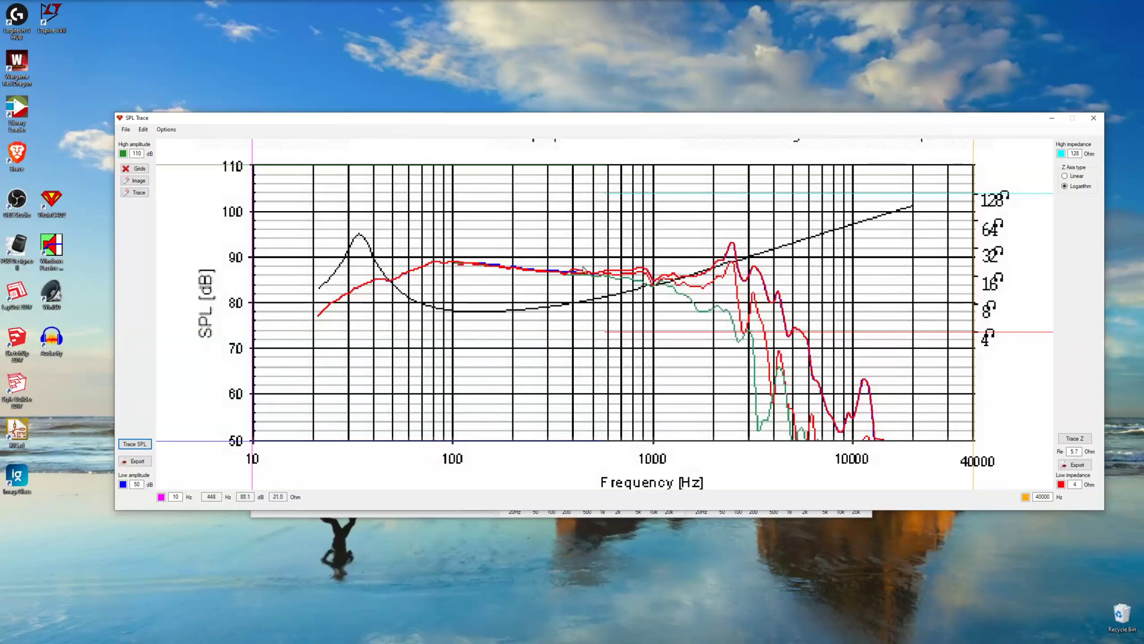
pyautogui.click(486, 266)
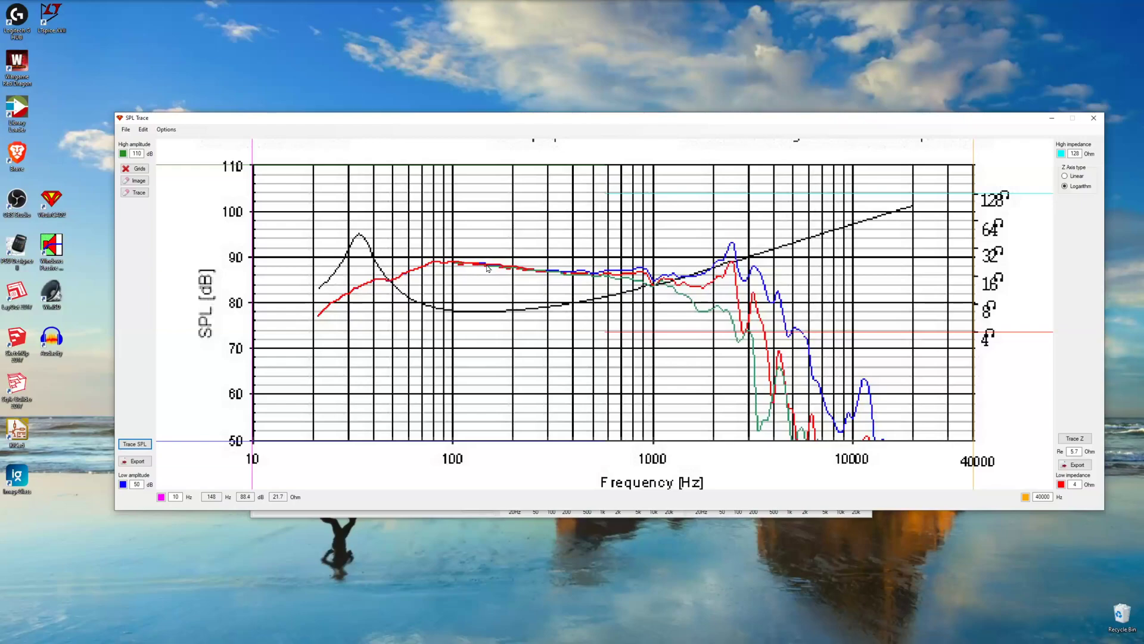
pyautogui.moveTo(500, 267); pyautogui.dragTo(668, 278)
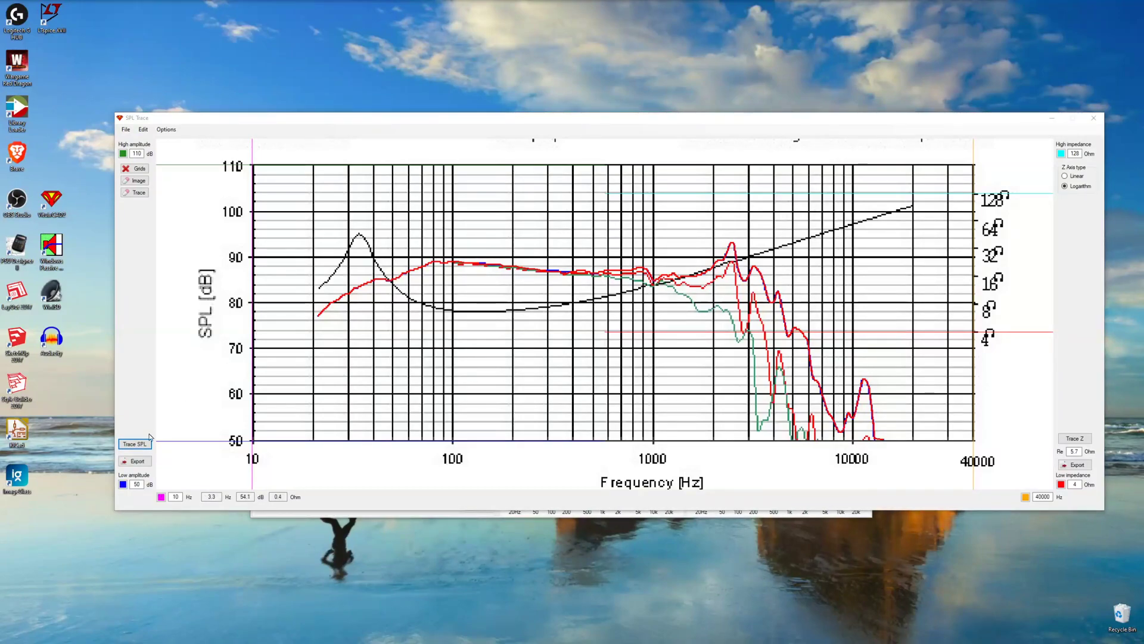
# Step: Export the traced SPL curve to the Pictures folder as frequency response data (*.frd) under the file name s263swr3908
pyautogui.click(138, 462)
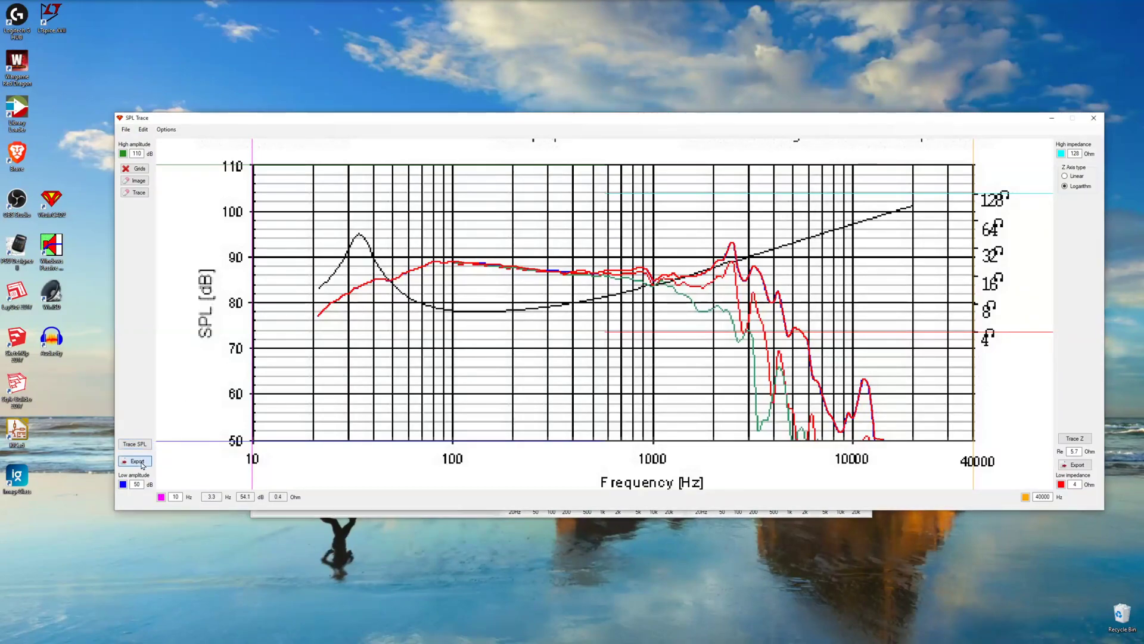
pyautogui.click(242, 420)
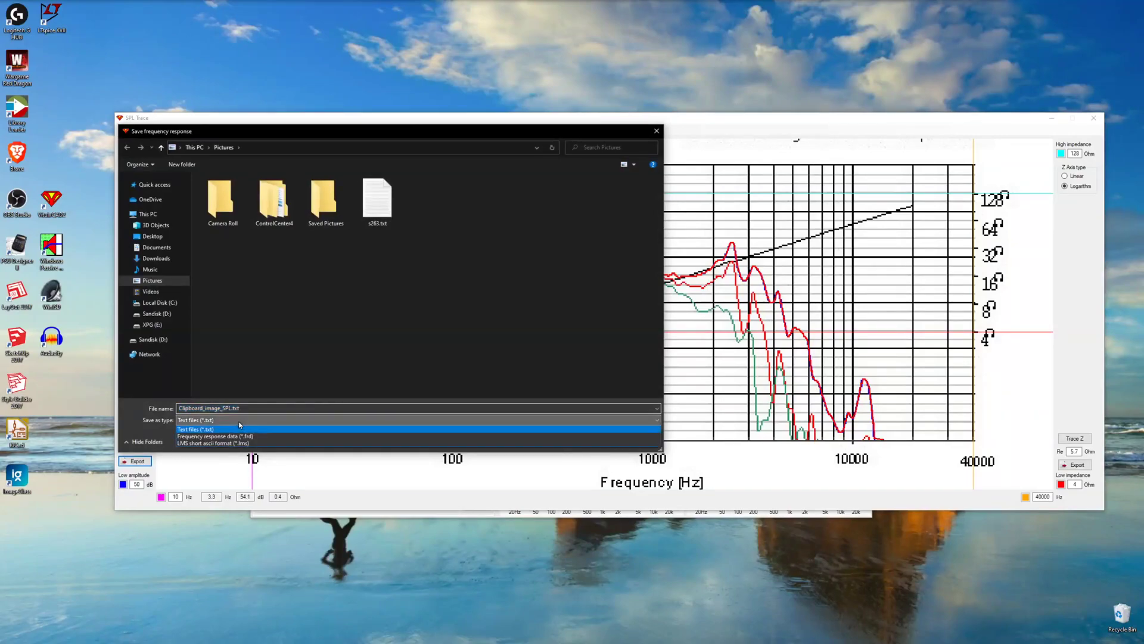
pyautogui.click(250, 436)
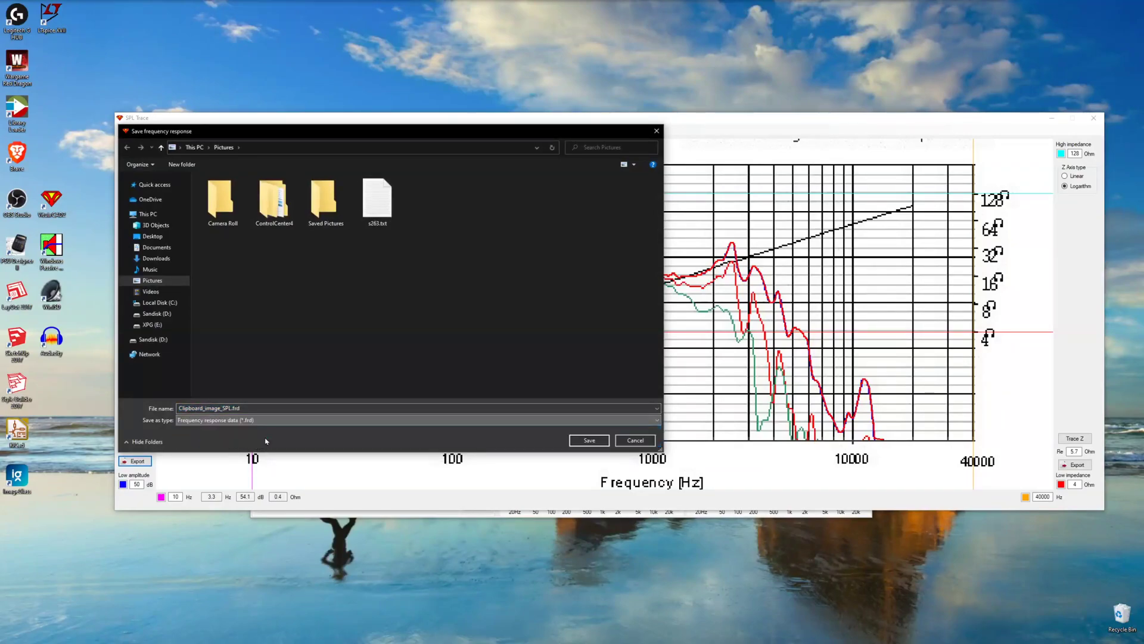
pyautogui.click(273, 407)
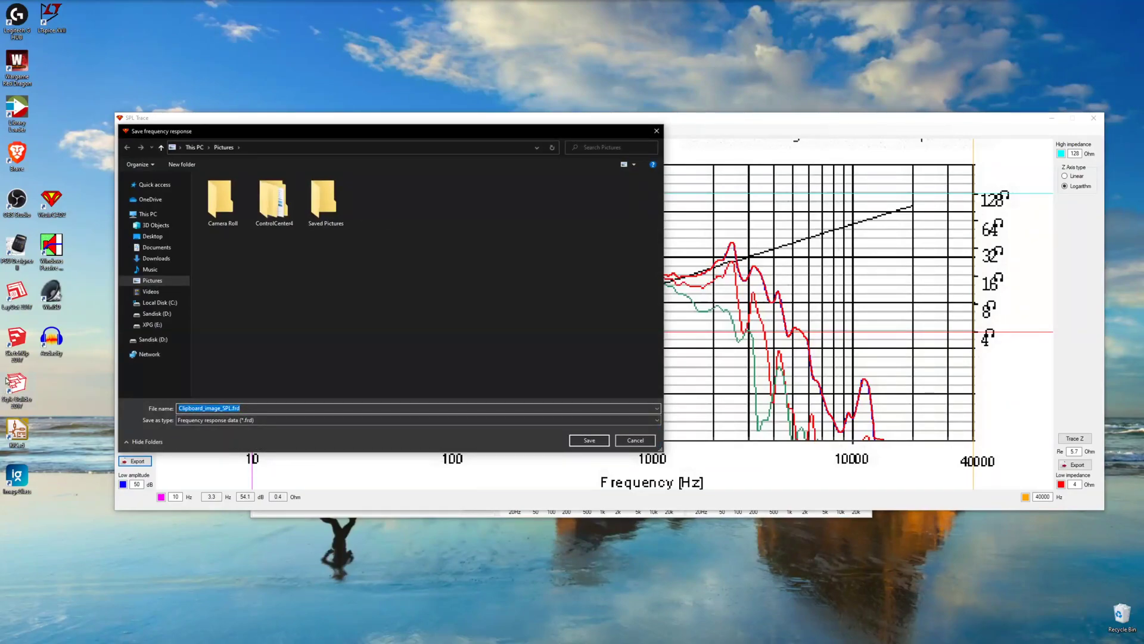
pyautogui.write('s2')
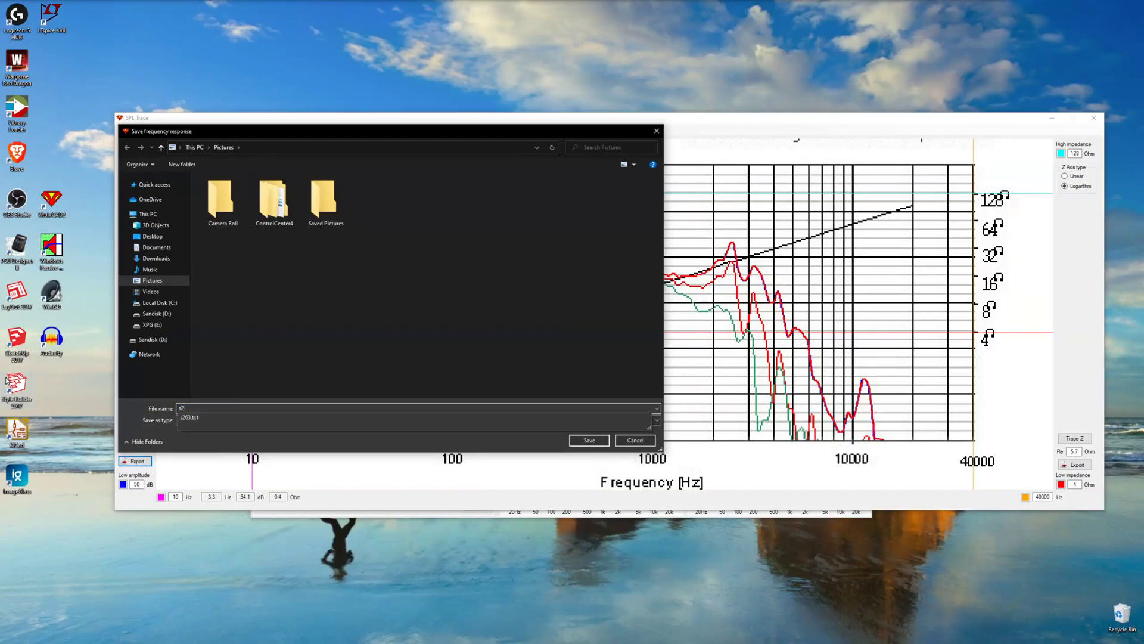
pyautogui.write('63swr3908')
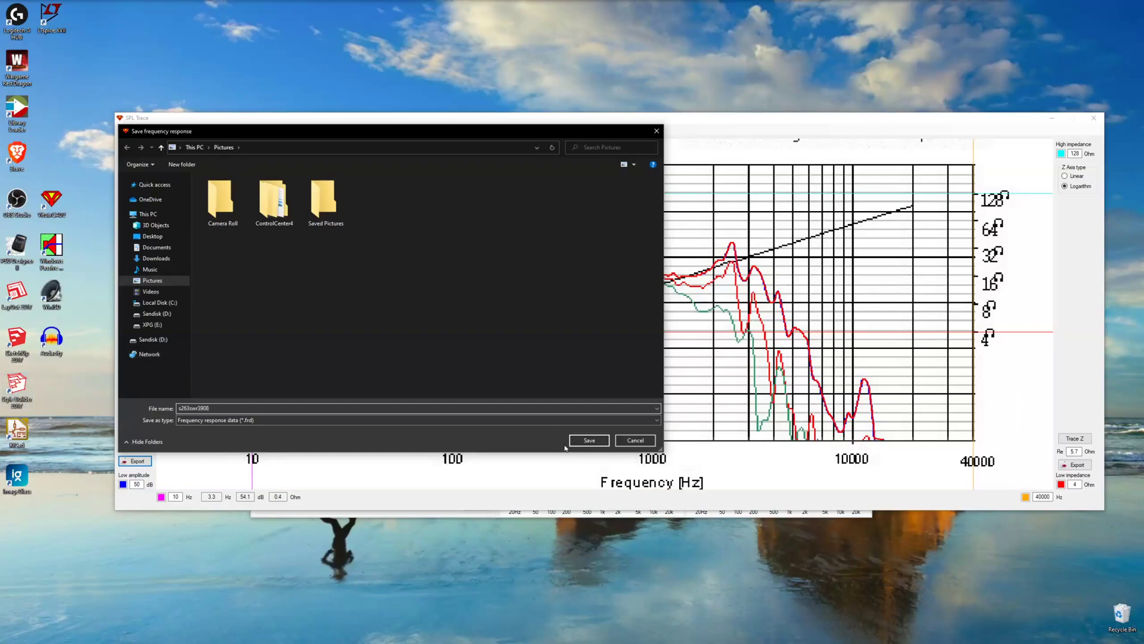
pyautogui.click(586, 441)
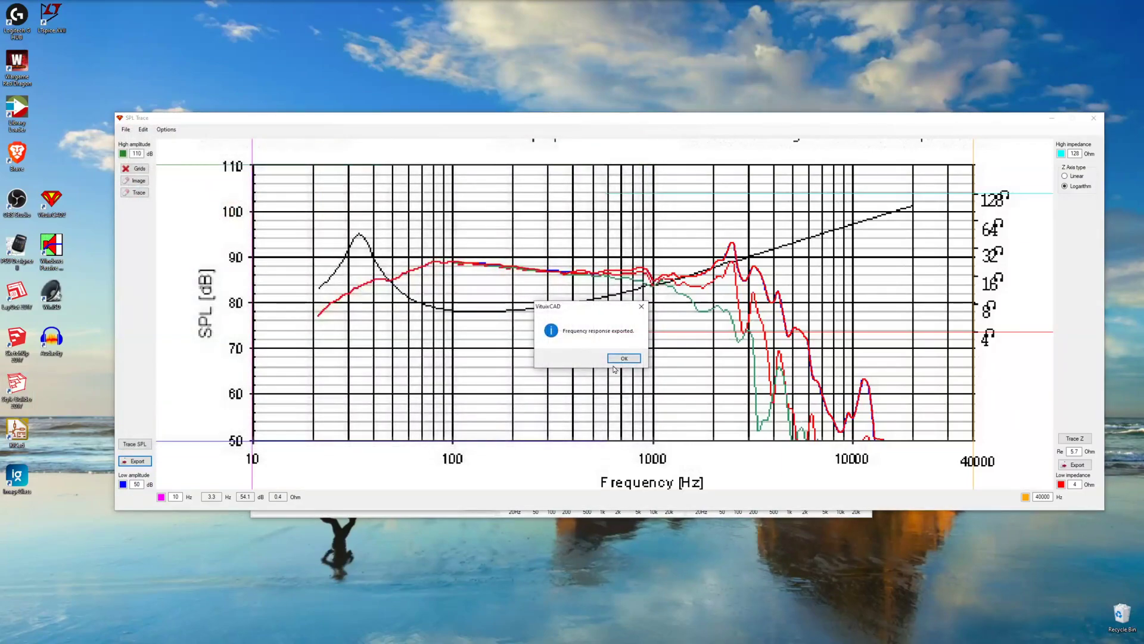
pyautogui.click(622, 359)
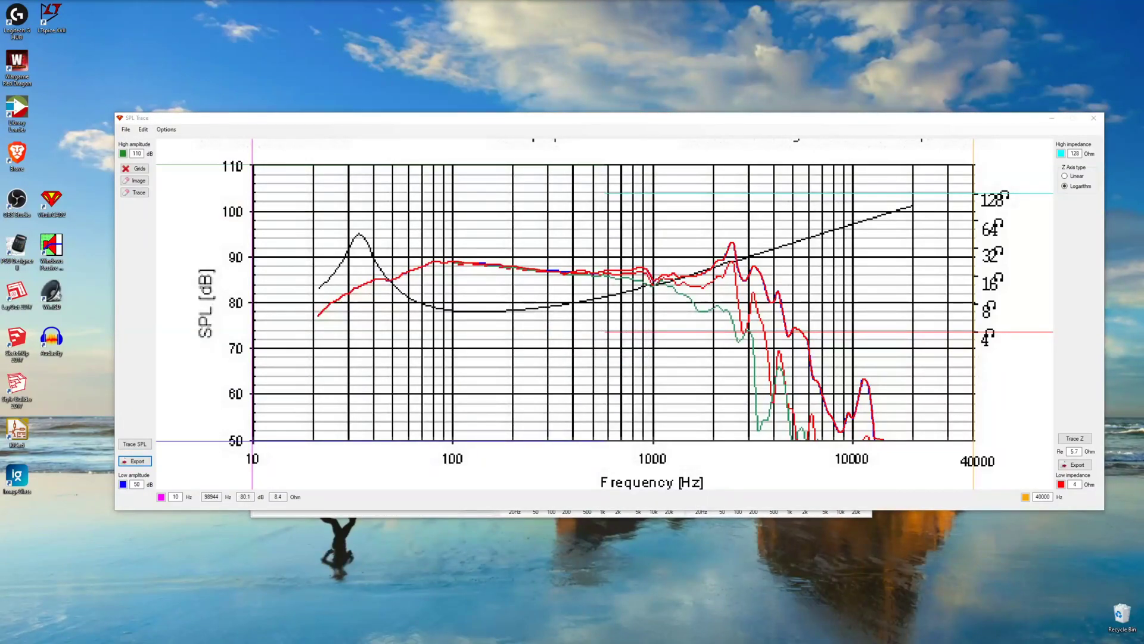
# Step: Trace the black impedance curve from its low-frequency start over the resonance peak to just below 1000 Hz
pyautogui.click(1075, 438)
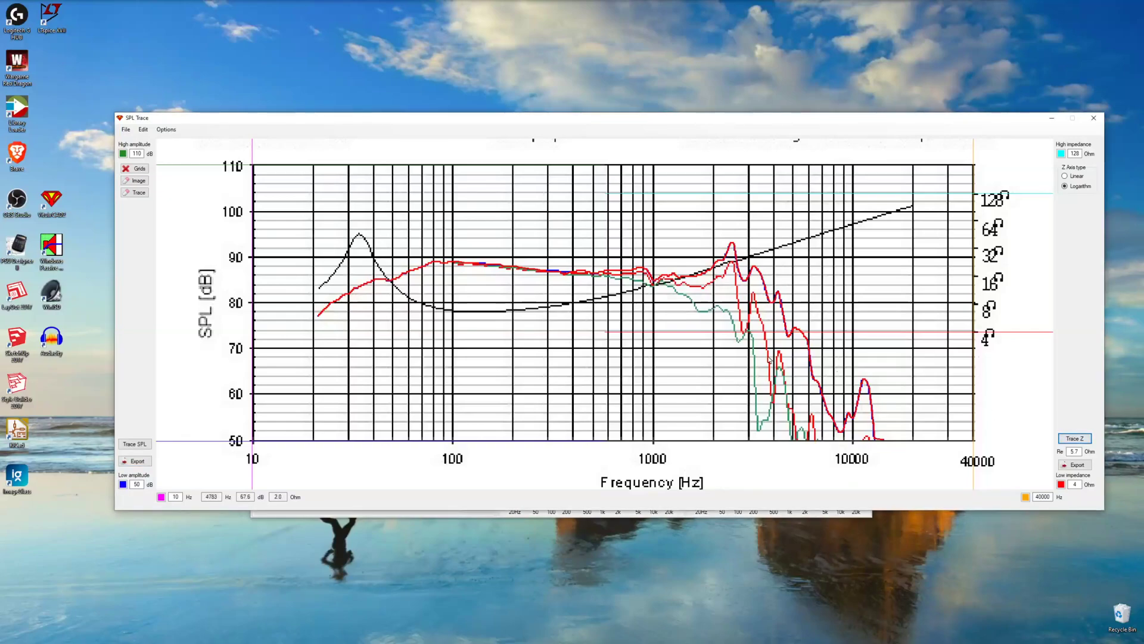
pyautogui.click(320, 286)
pyautogui.click(350, 249)
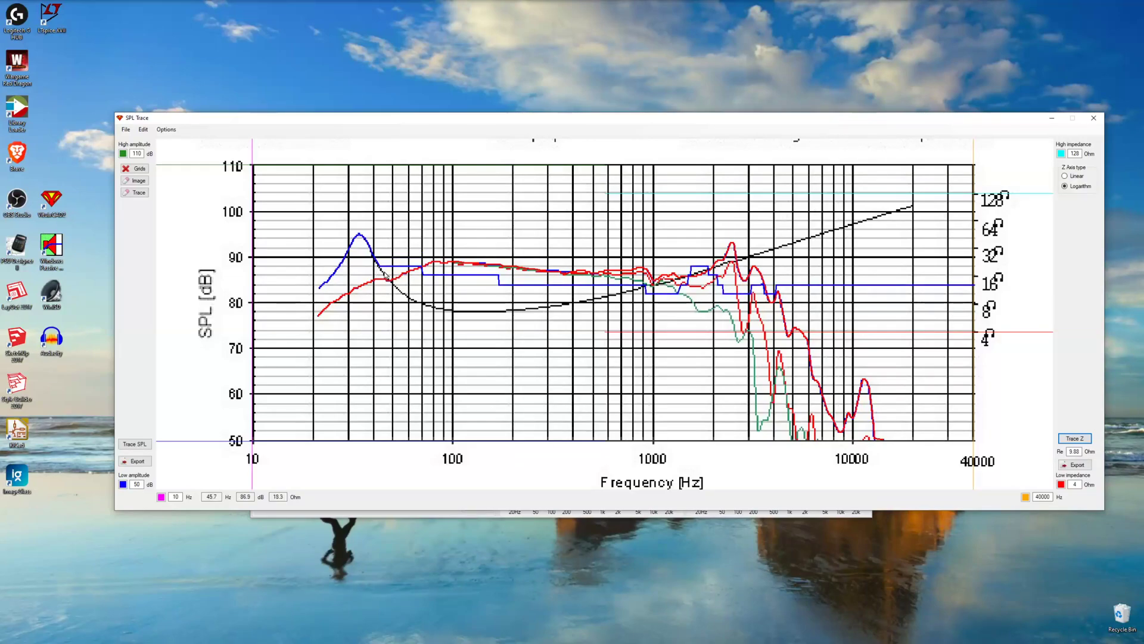
pyautogui.click(389, 281)
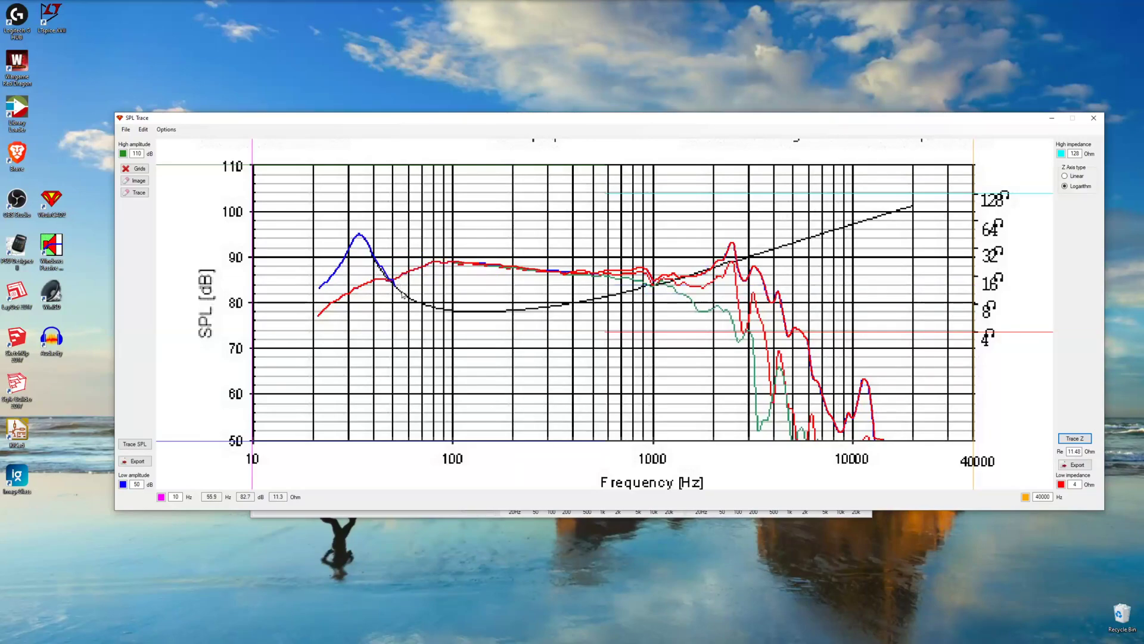
pyautogui.click(416, 301)
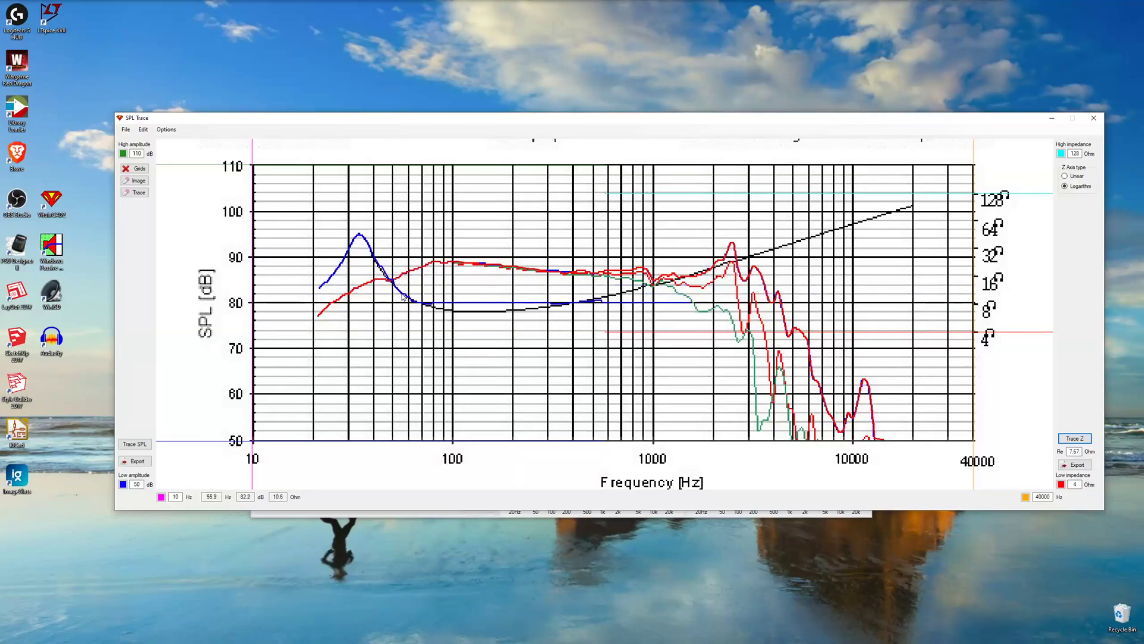
pyautogui.click(440, 312)
pyautogui.click(633, 292)
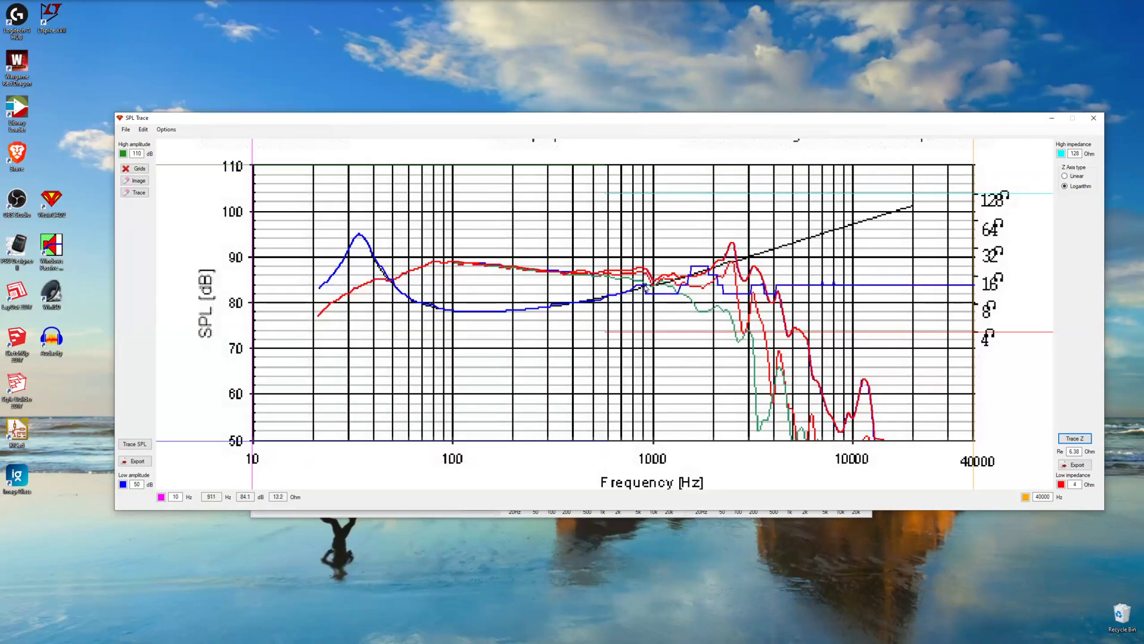
# Step: Extend the impedance trace along the rising black line from about 1000 Hz to its high-frequency end, clear of the crossing SPL curves
pyautogui.click(653, 286)
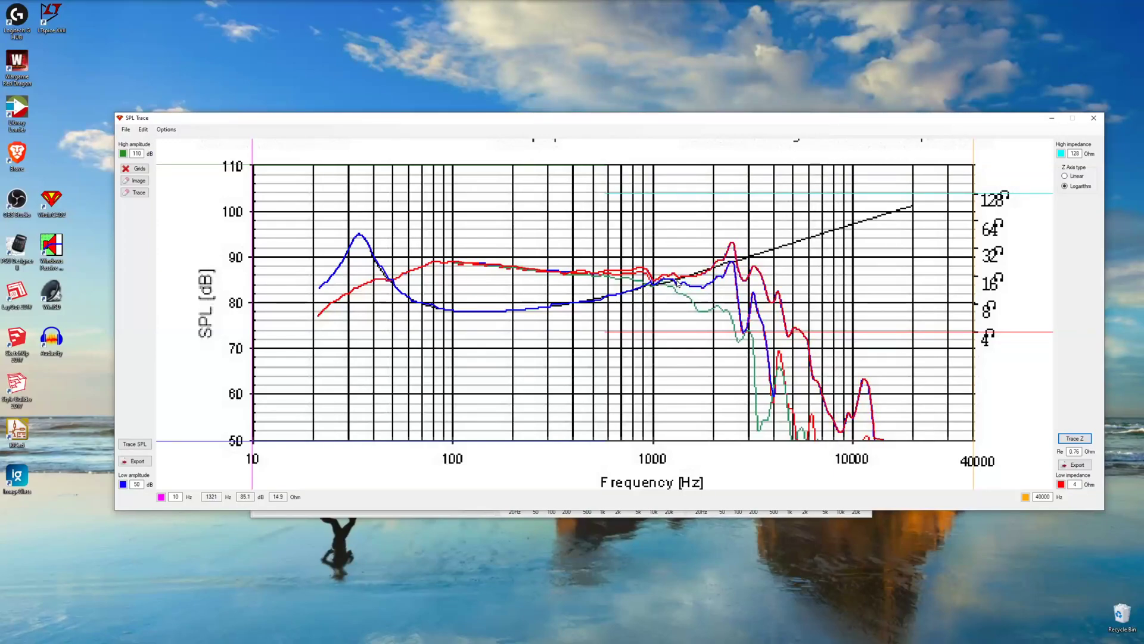
pyautogui.moveTo(678, 283); pyautogui.dragTo(700, 273)
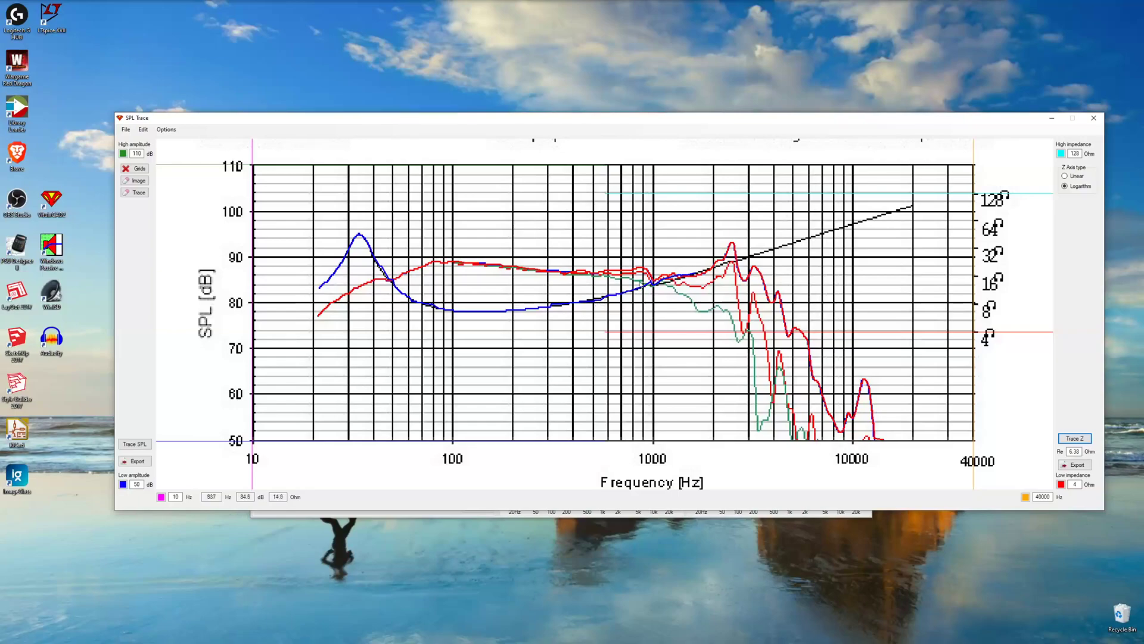
pyautogui.moveTo(703, 273); pyautogui.dragTo(742, 262)
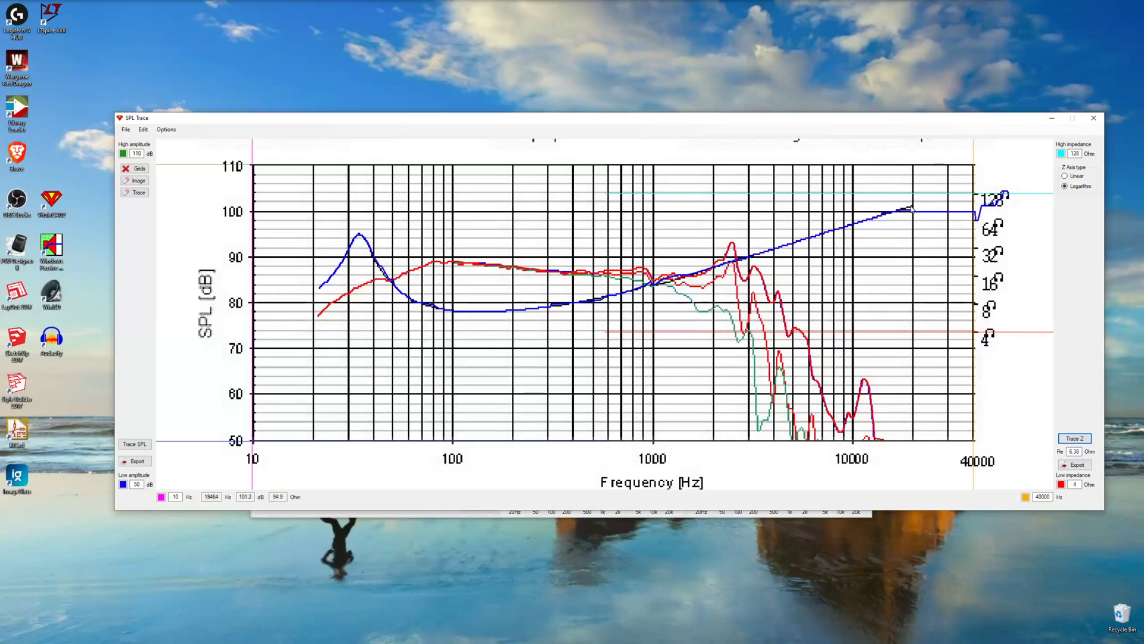
# Step: Export the traced impedance curve to the Pictures folder as impedance response data (*.zma) under the file name s263swr3908
pyautogui.click(1078, 465)
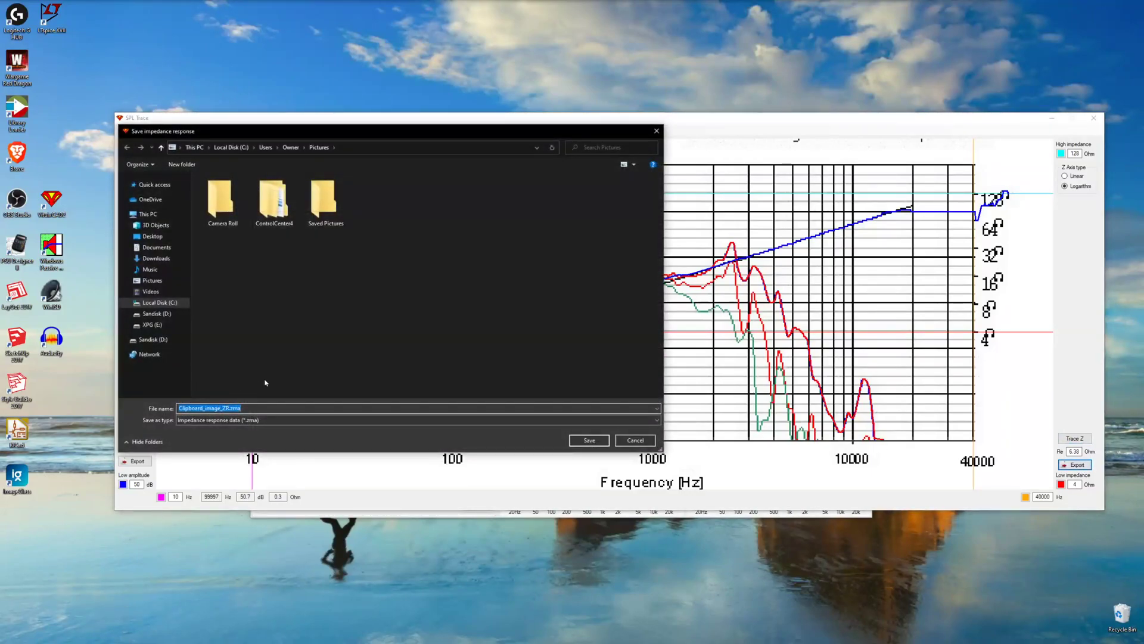
pyautogui.write('s26')
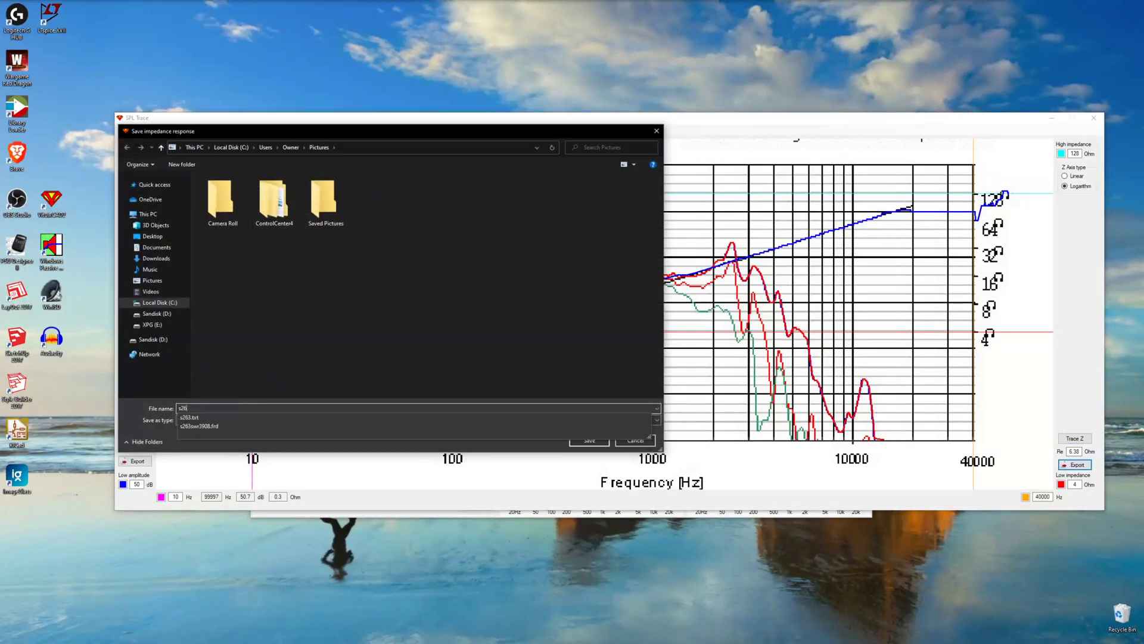
pyautogui.write('3swr3908')
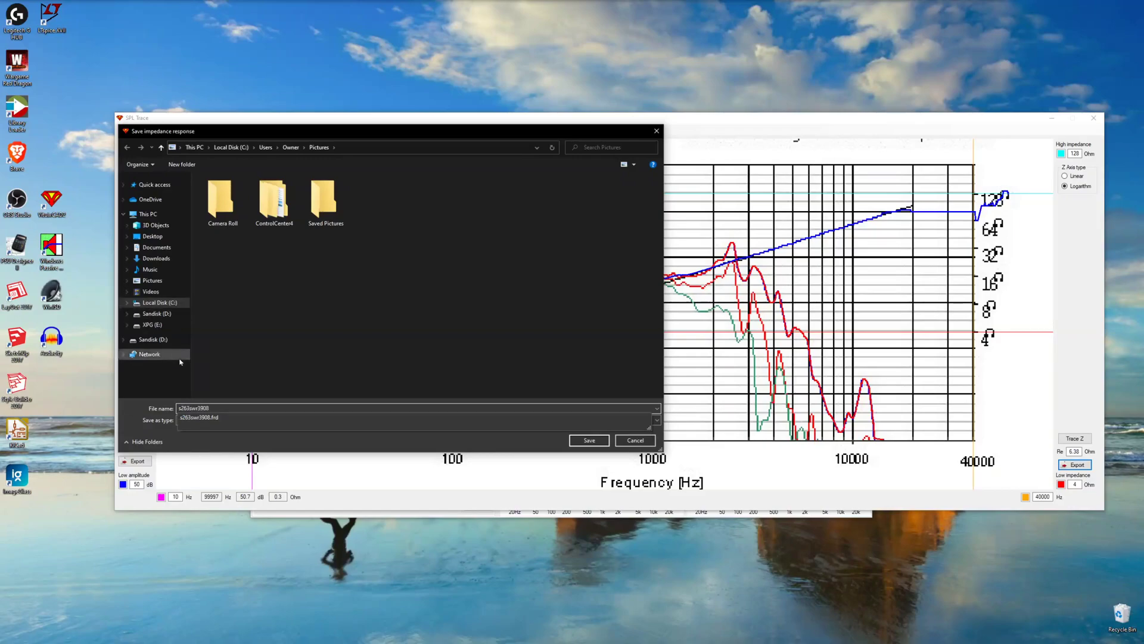
pyautogui.click(266, 422)
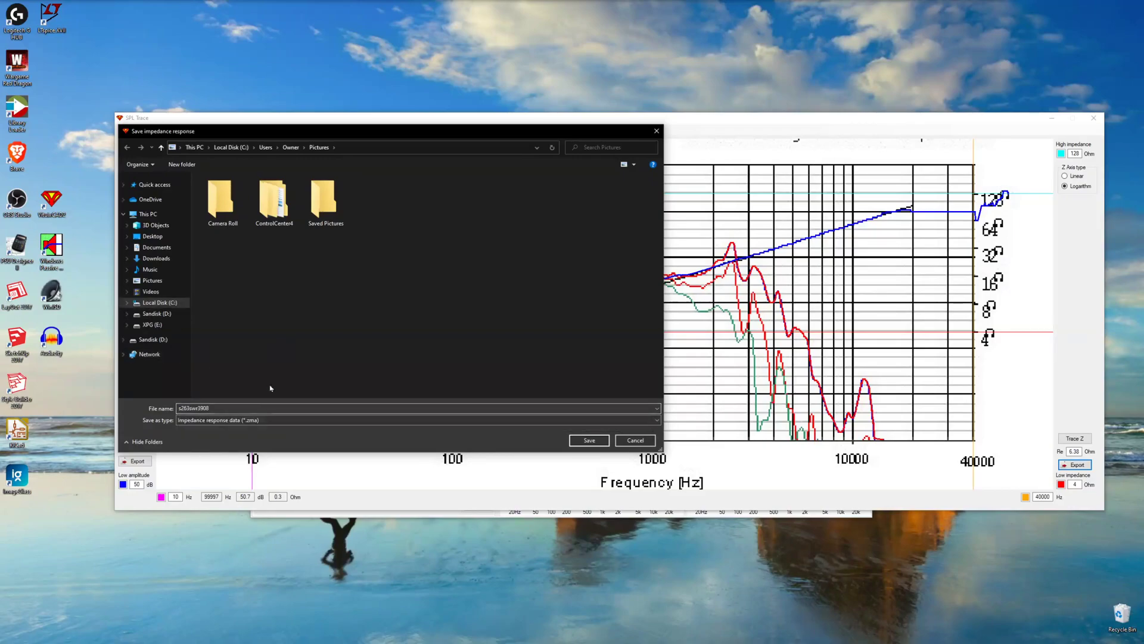
pyautogui.click(589, 440)
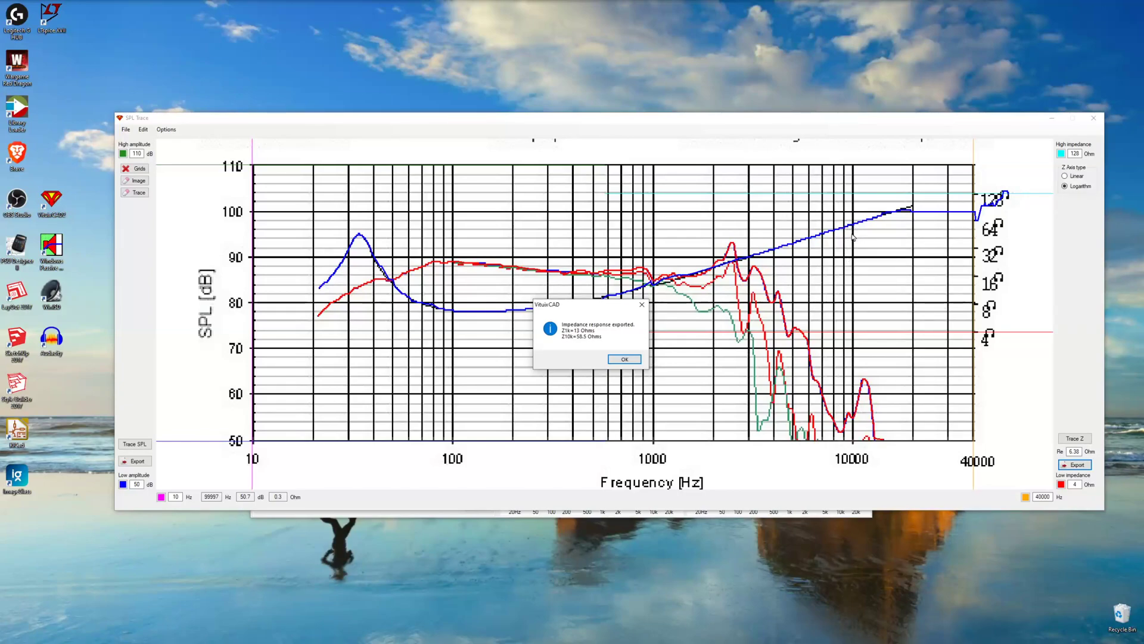
pyautogui.click(623, 359)
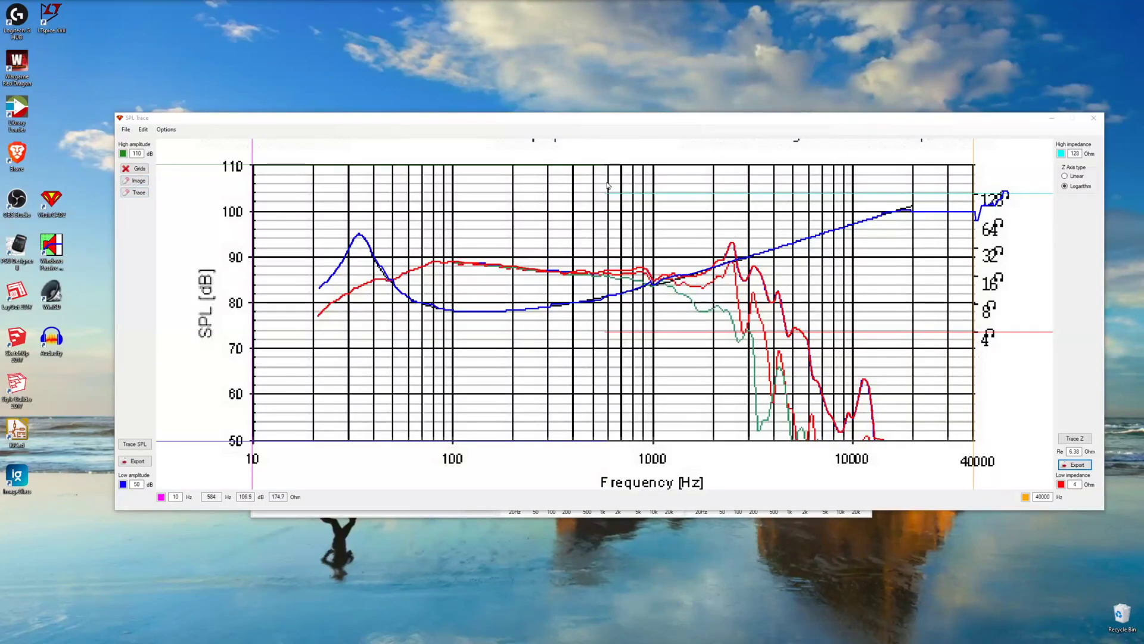
# Step: Try inverted colors on the chart image, and switch it back to its original colors
pyautogui.click(143, 129)
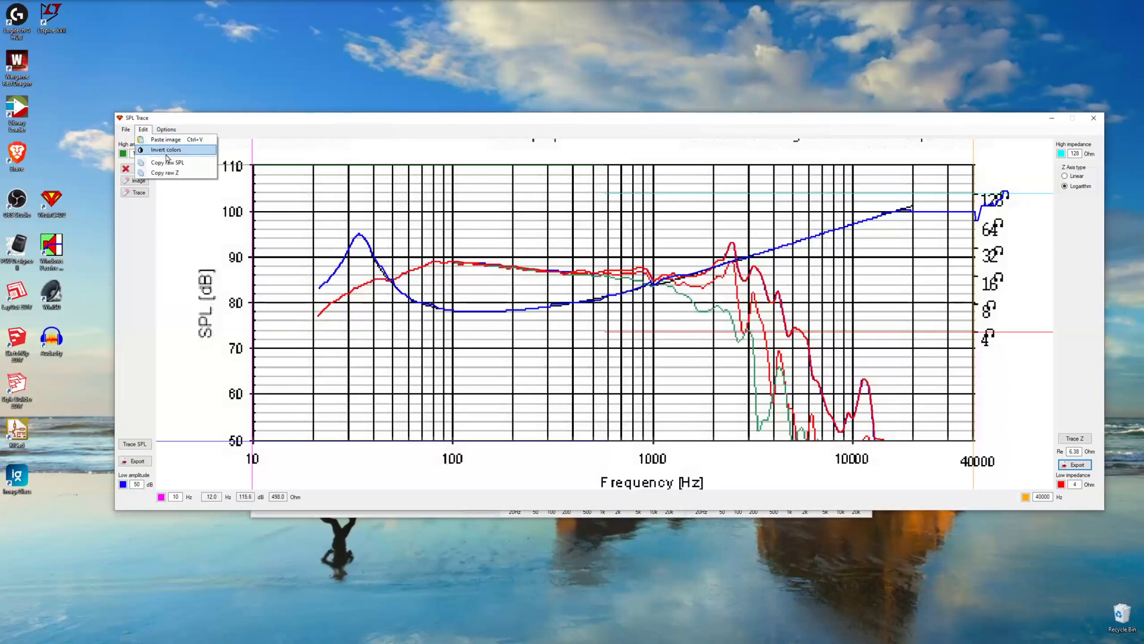
pyautogui.click(161, 153)
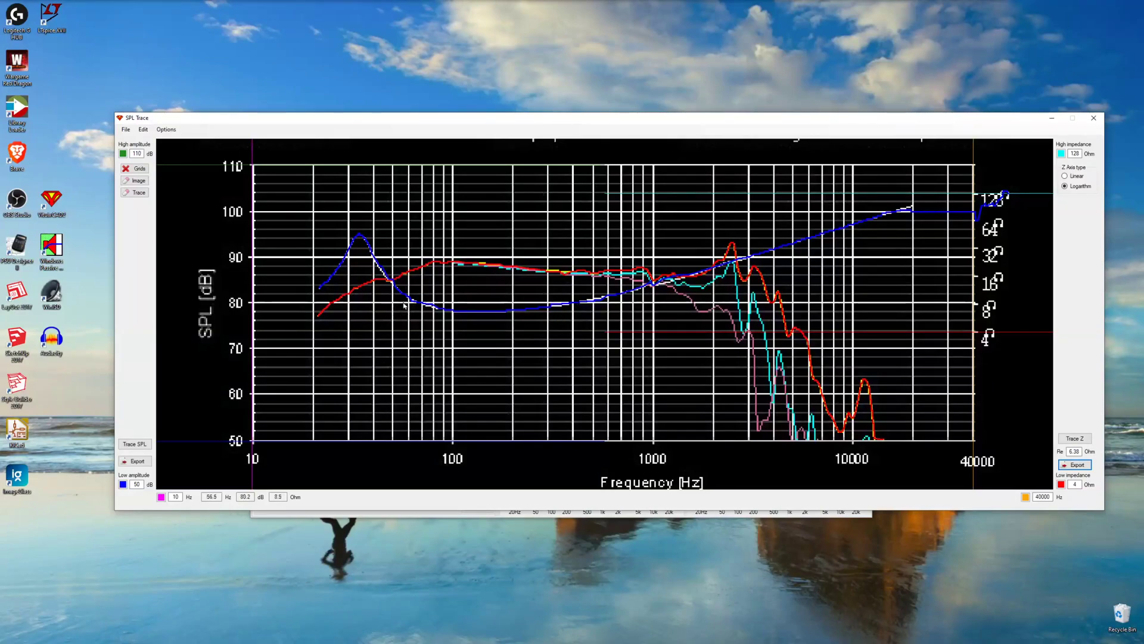
pyautogui.click(143, 128)
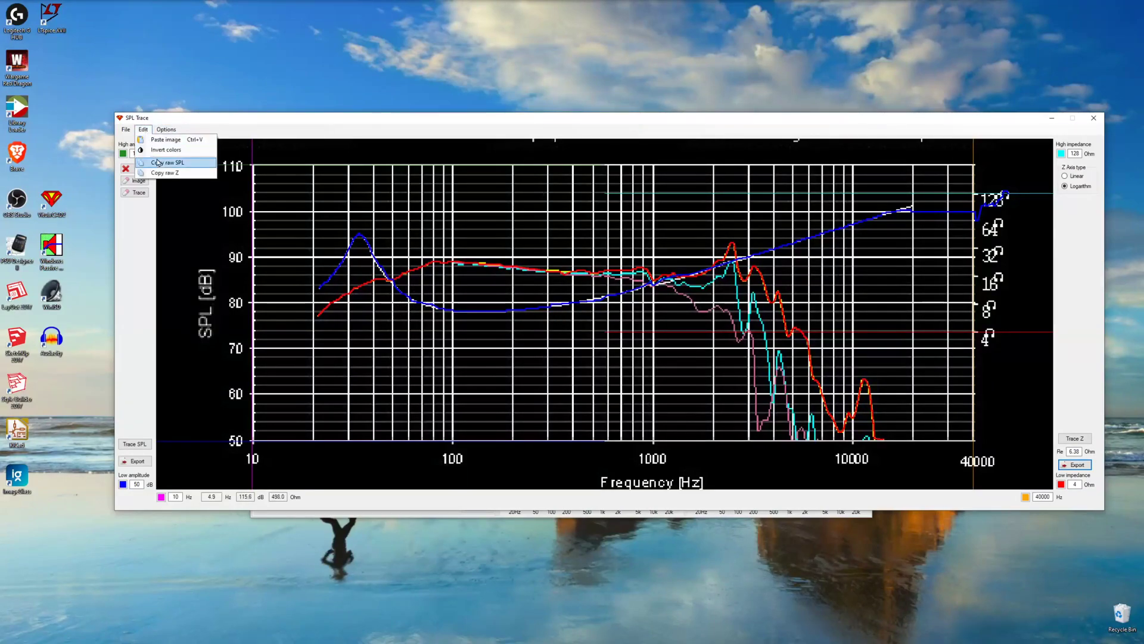
pyautogui.click(171, 153)
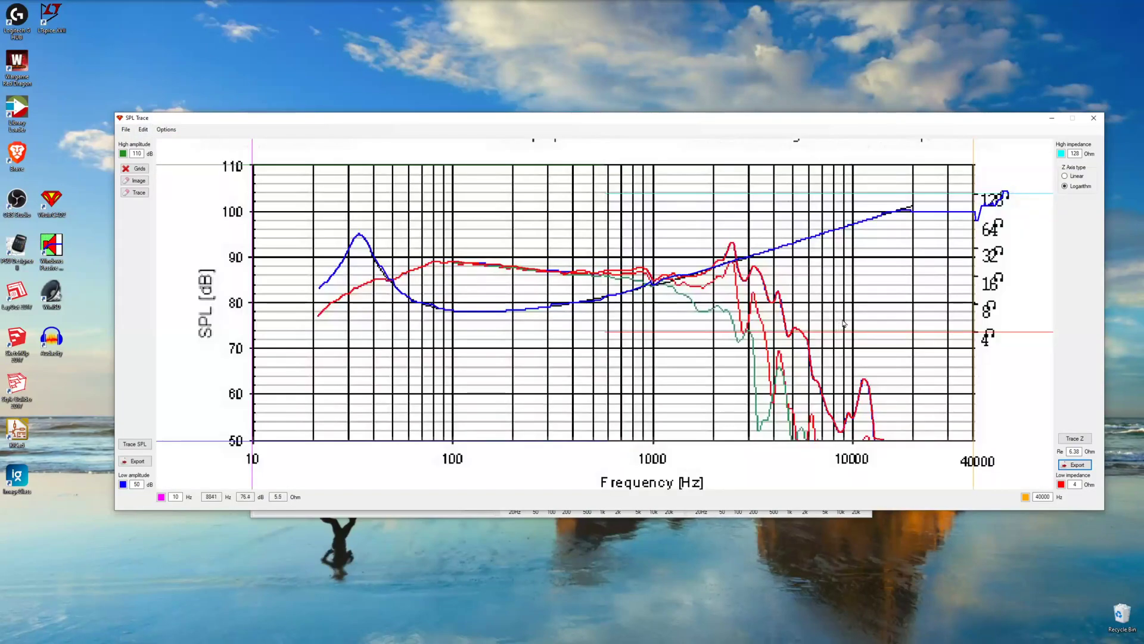
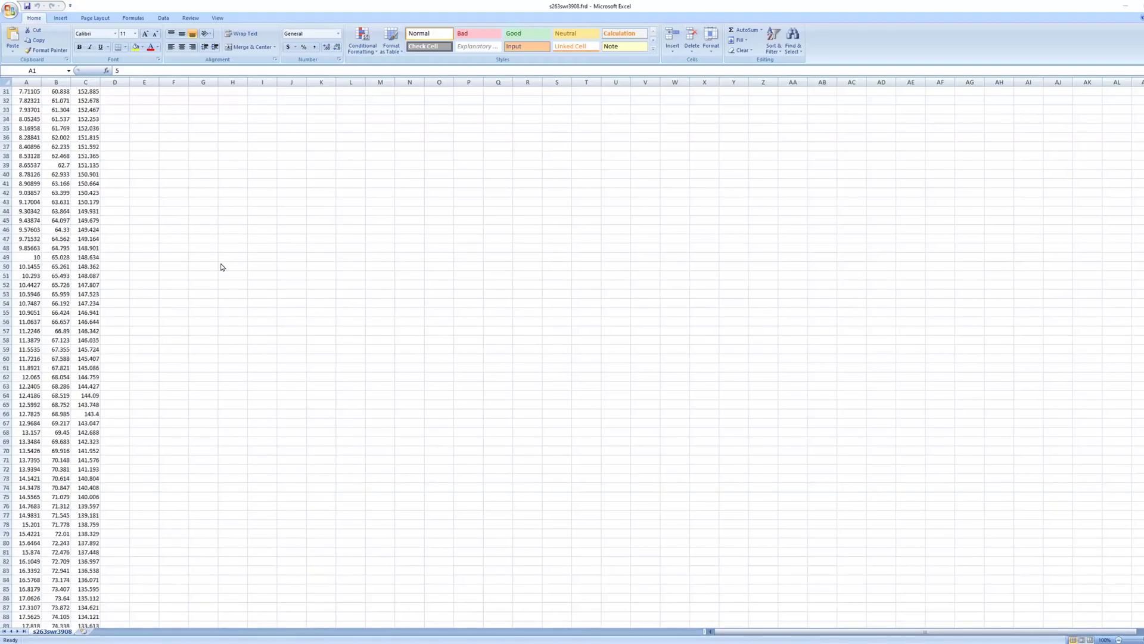
# Step: Review the exported s263swr3908.frd data in Excel from the low-frequency rows down to the last row
pyautogui.scroll(-20, 221, 267)
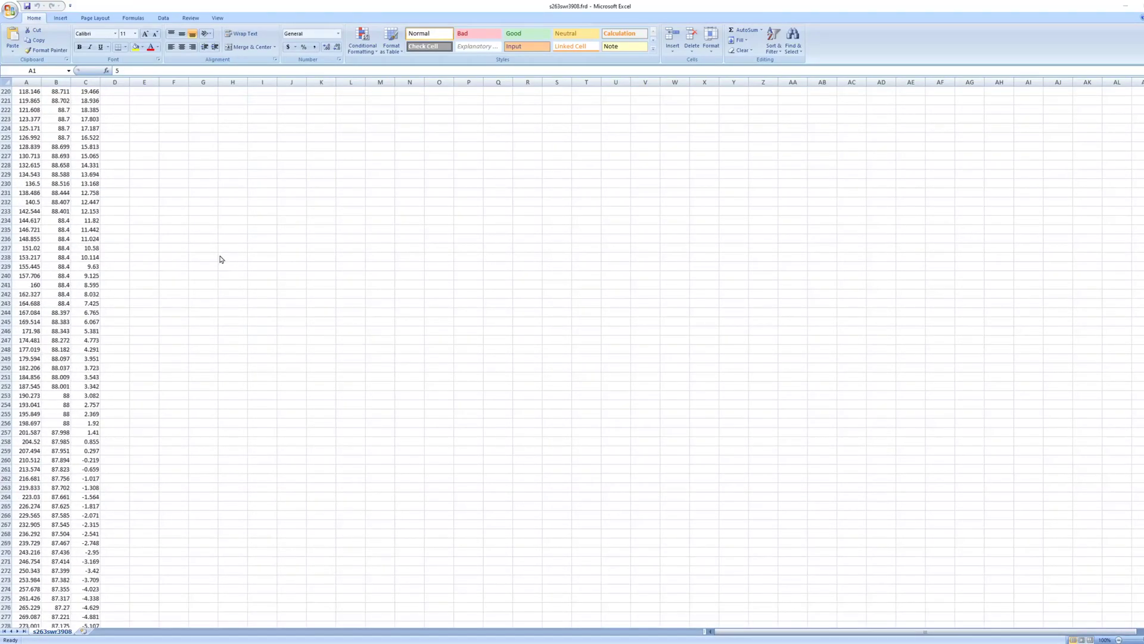
pyautogui.scroll(-17, 220, 260)
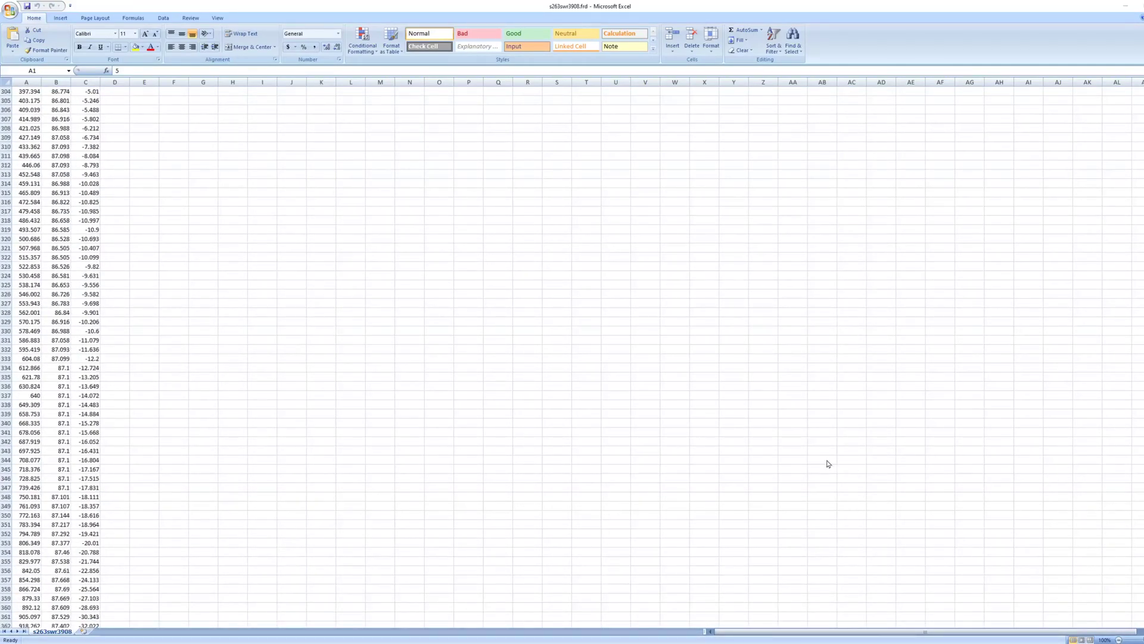
pyautogui.scroll(-20, 723, 447)
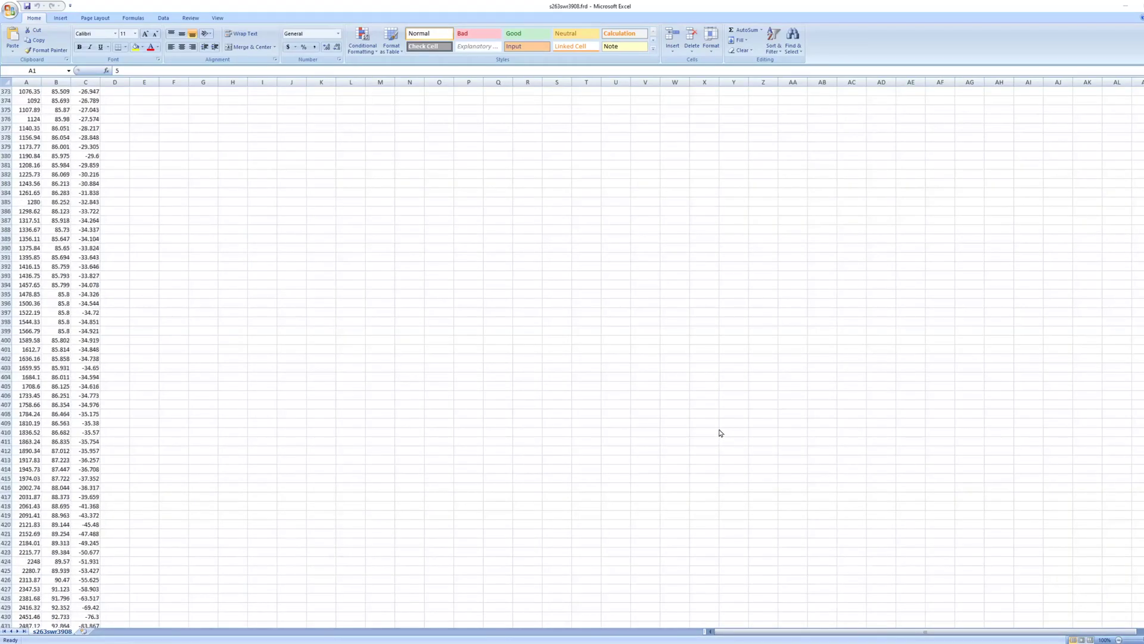
pyautogui.scroll(-20, 719, 433)
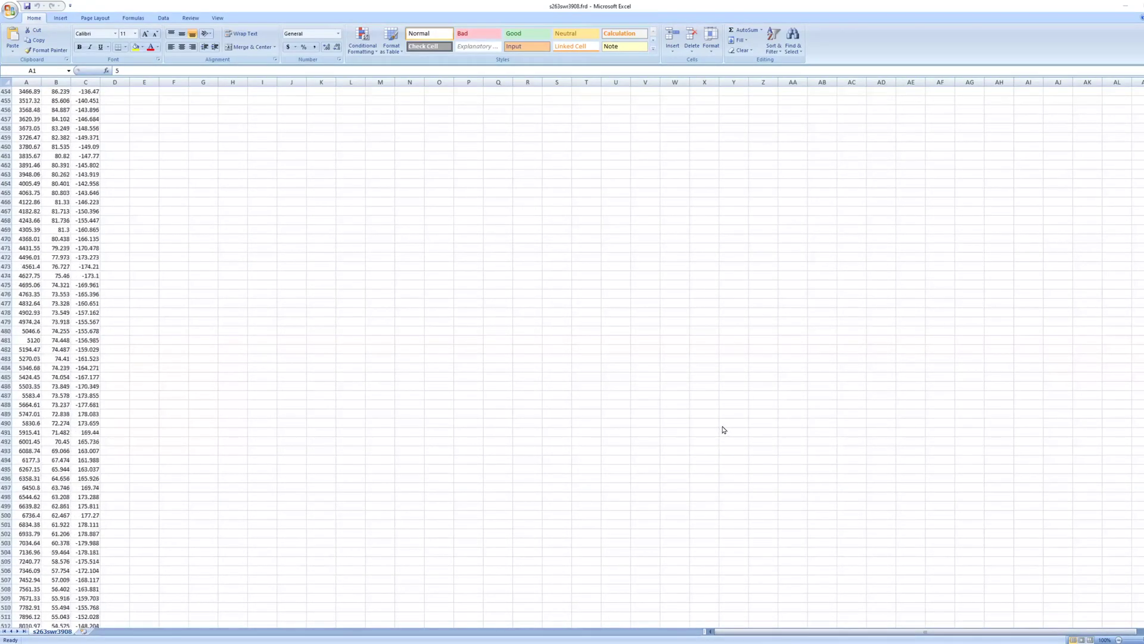
pyautogui.scroll(-20, 724, 429)
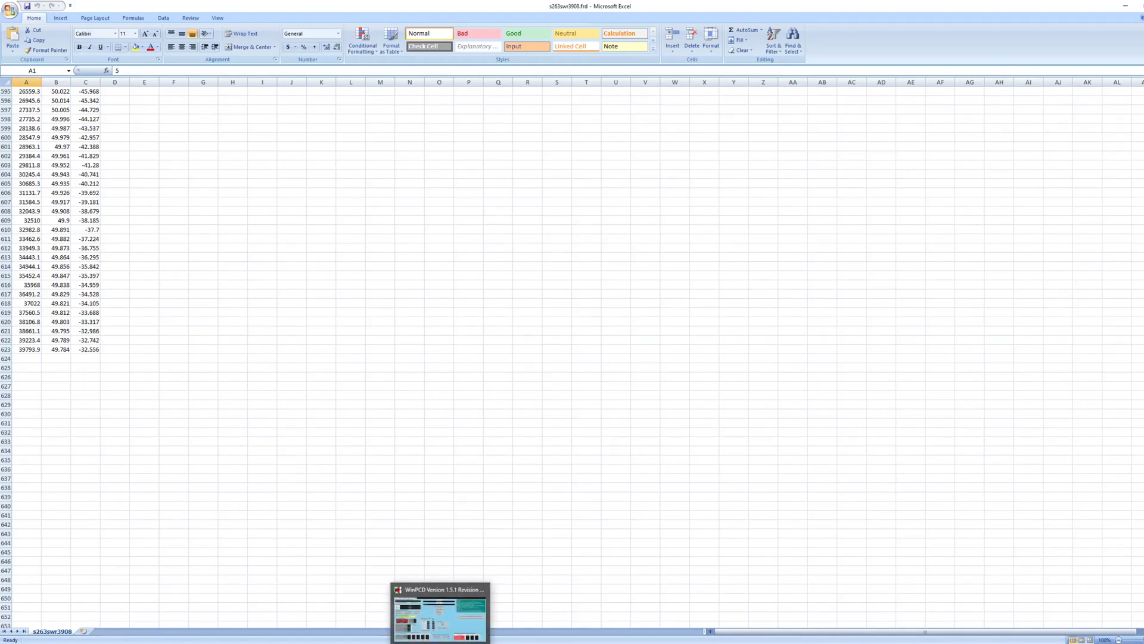
# Step: Switch from Excel to the SPL Trace window and close it
pyautogui.moveTo(462, 641)
pyautogui.click(562, 617)
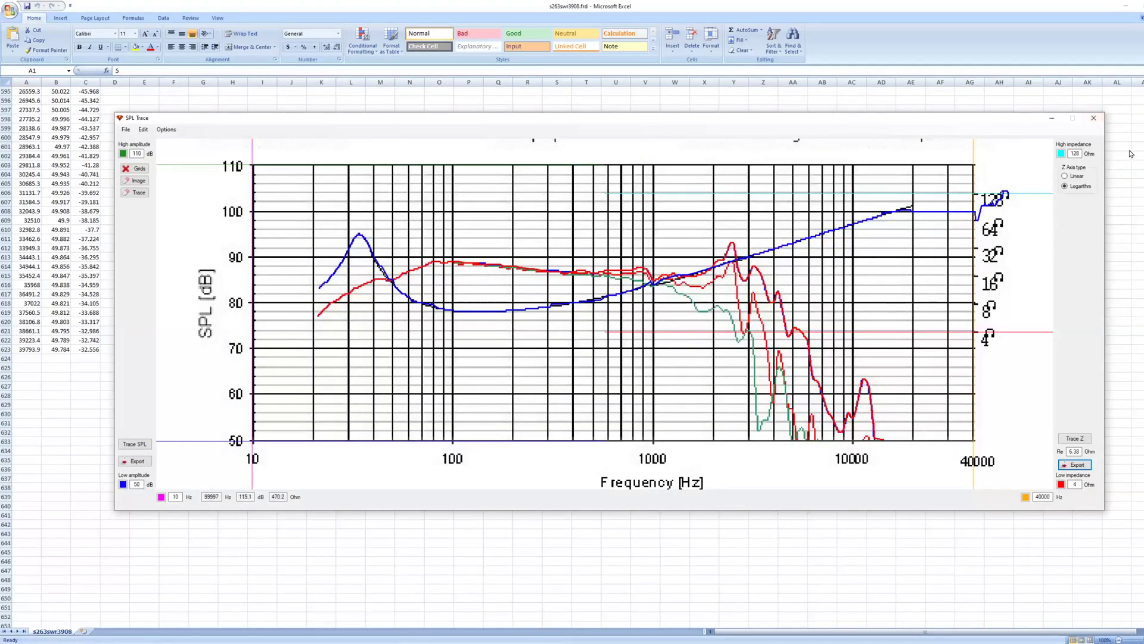
pyautogui.click(1092, 117)
# Step: Select the last frequency value in column A of the s263swr3908 sheet and examine the high-frequency rows above it
pyautogui.click(28, 352)
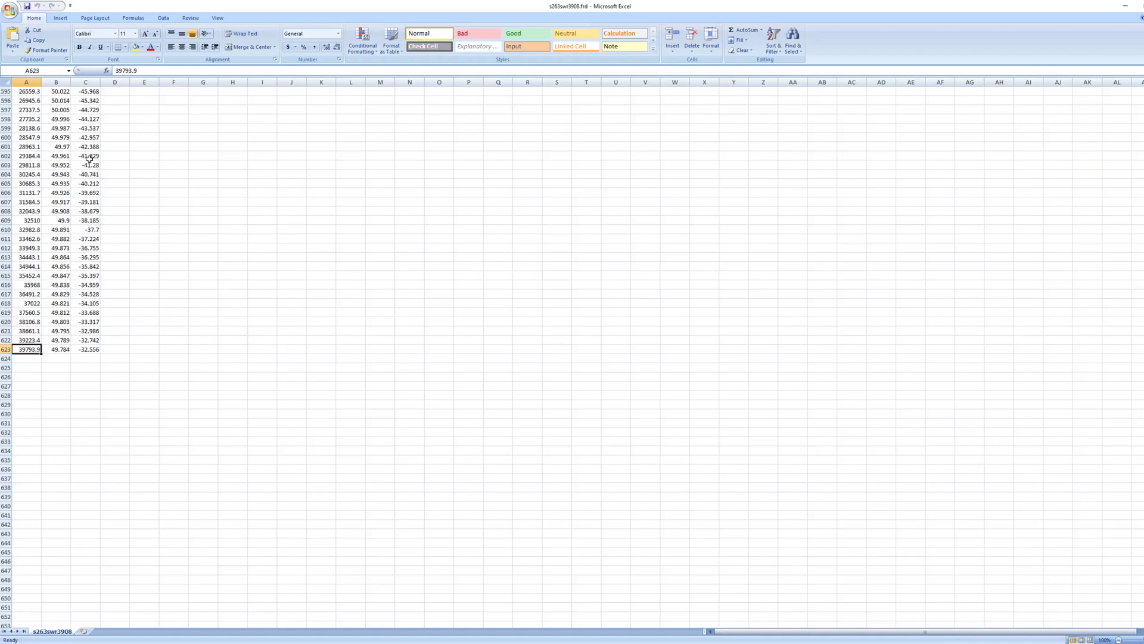
pyautogui.scroll(3, 47, 155)
pyautogui.scroll(4, 49, 132)
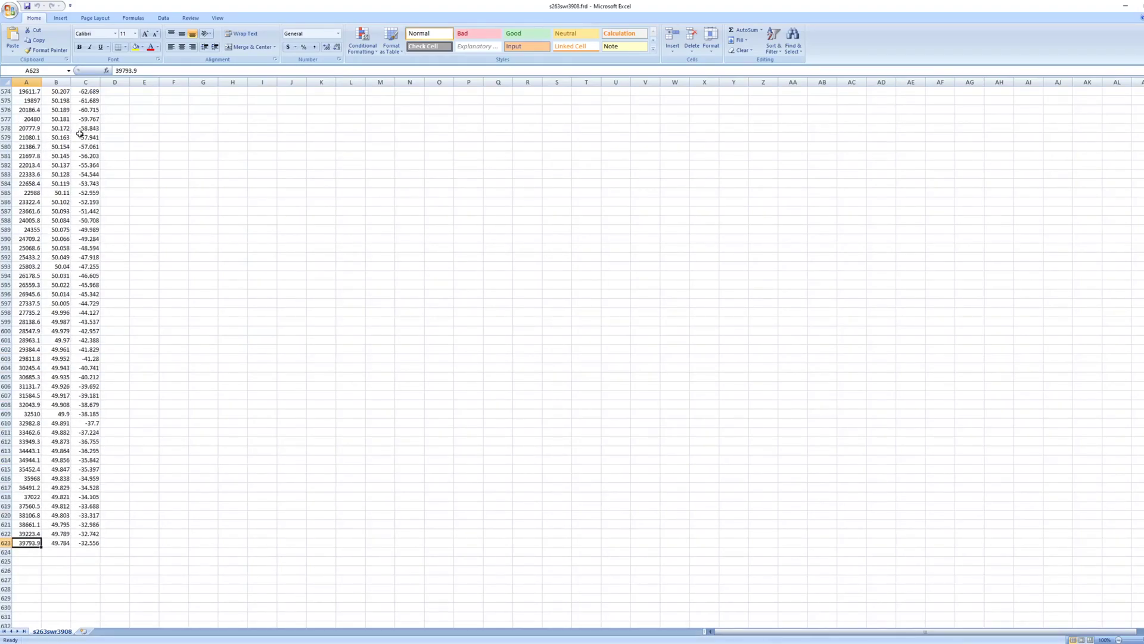
# Step: Delete the data above 20 kHz in rows 576 to 623 of columns A to C, and save s263swr3908.frd as tab-delimited text
pyautogui.keyDown('shift'); pyautogui.click(81, 131); pyautogui.keyUp('shift')
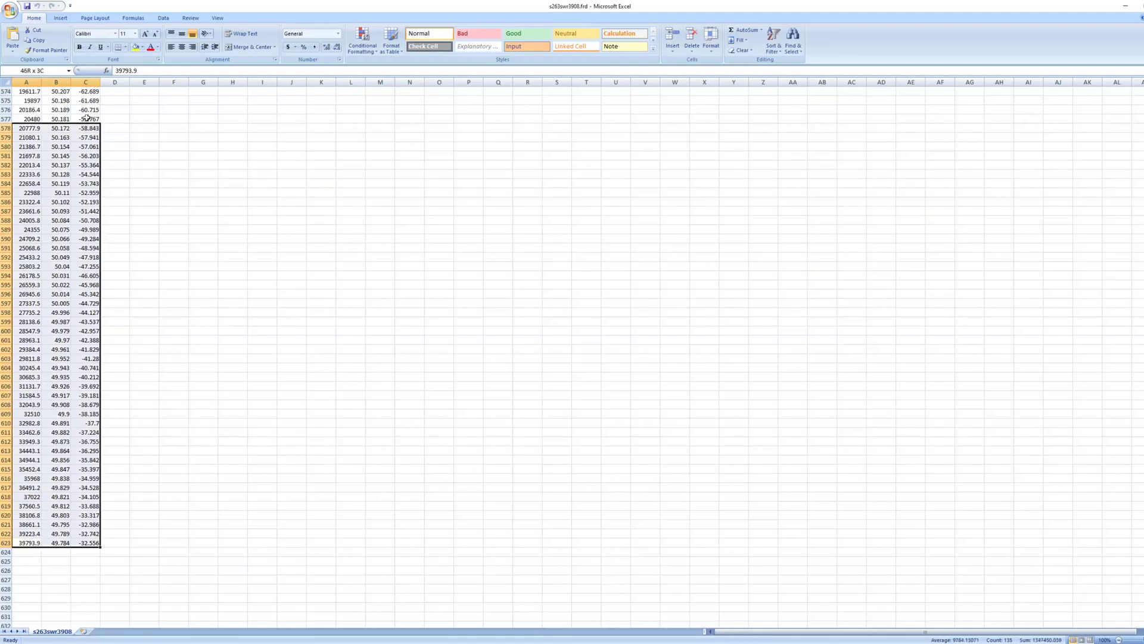
pyautogui.keyDown('shift'); pyautogui.click(86, 110); pyautogui.keyUp('shift')
pyautogui.press('Delete')
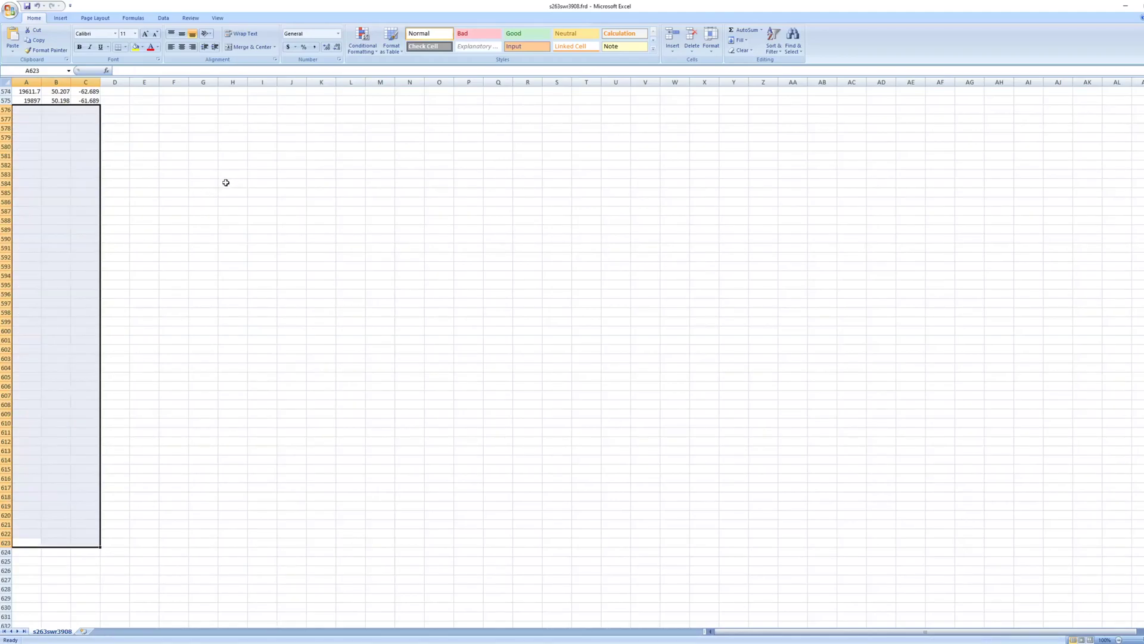
pyautogui.click(26, 7)
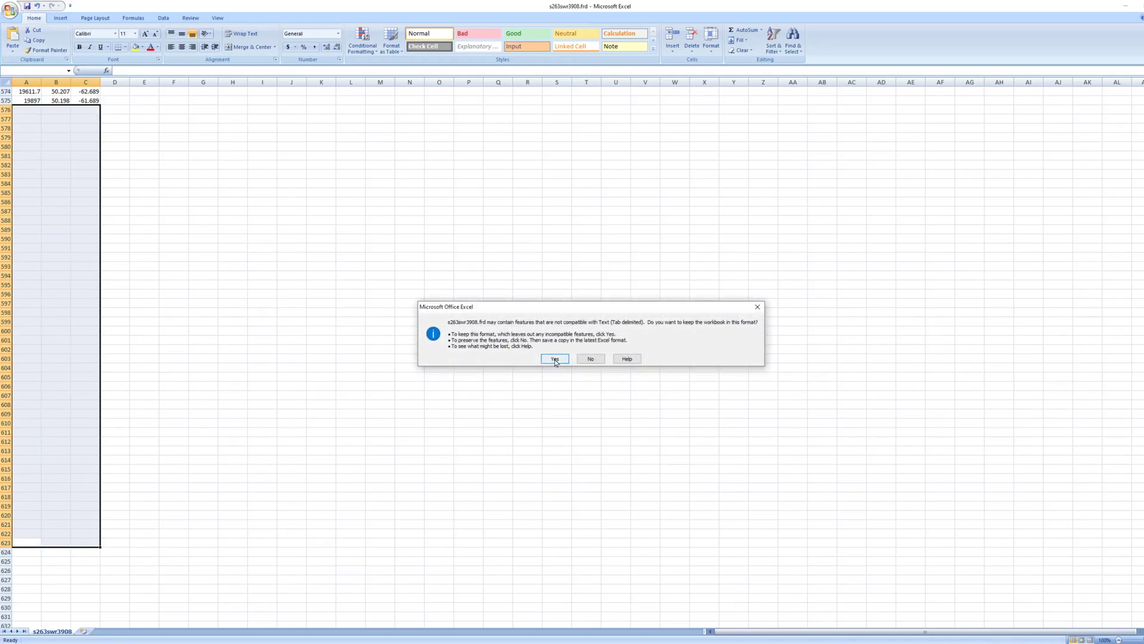
pyautogui.click(555, 360)
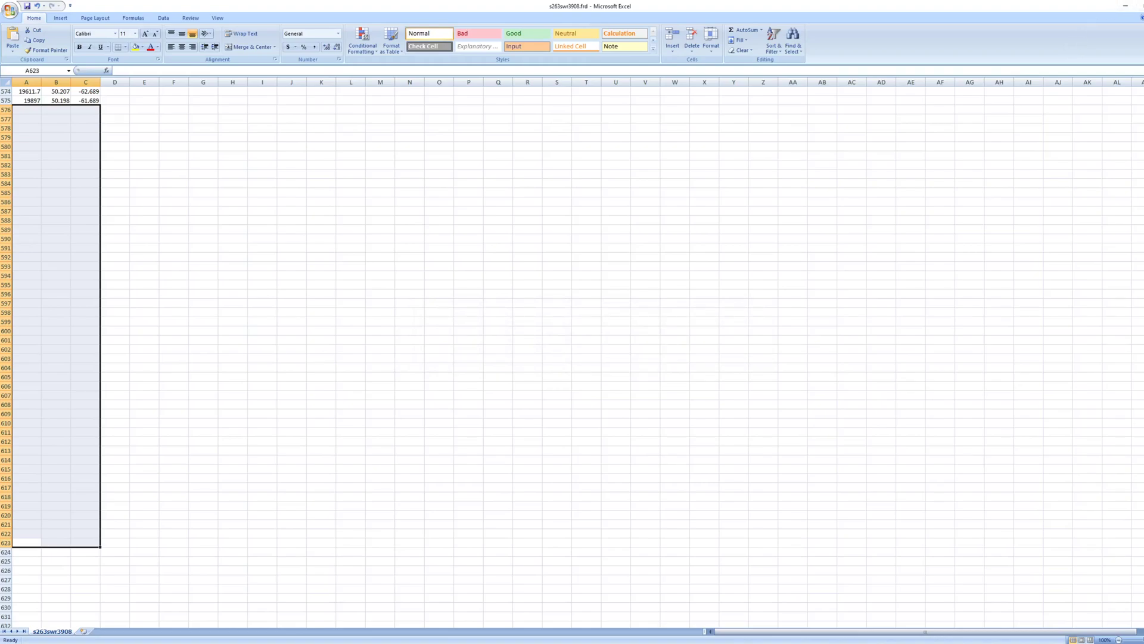
# Step: Close s263swr3908.frd with its changes saved in the tab-delimited text format, and exit Excel
pyautogui.hotkey('ctrl', 'w')
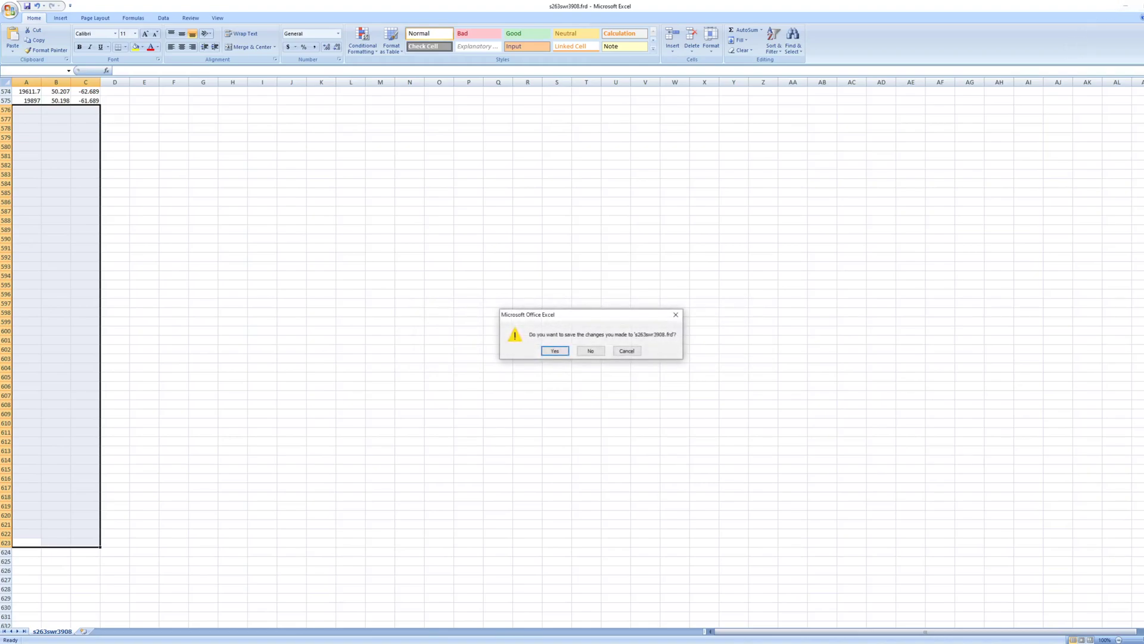
pyautogui.click(556, 352)
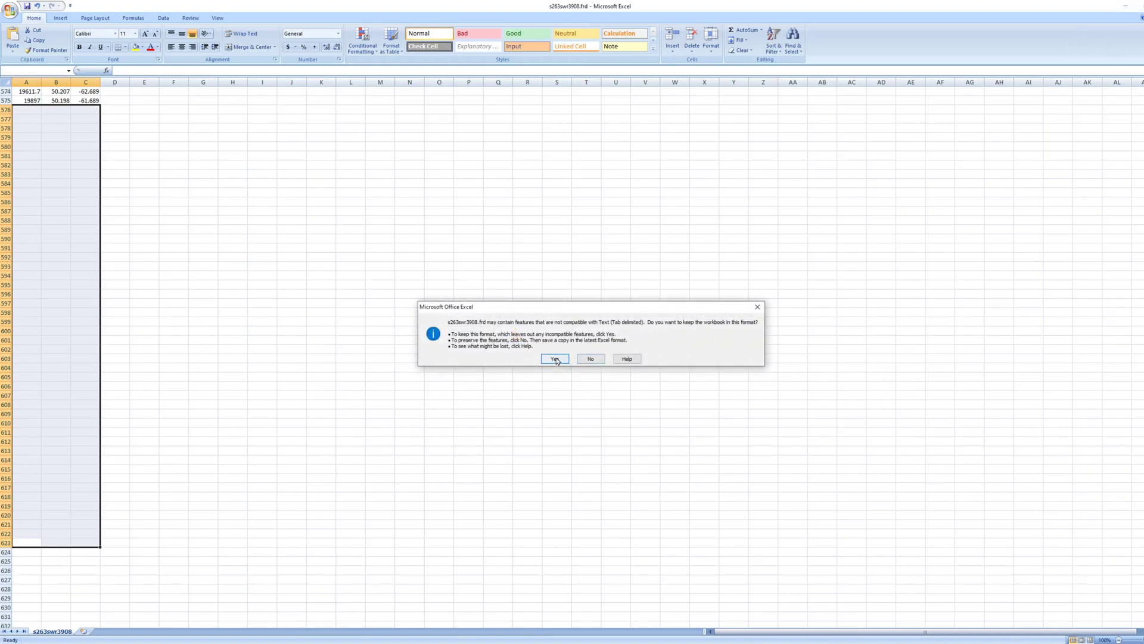
pyautogui.click(555, 358)
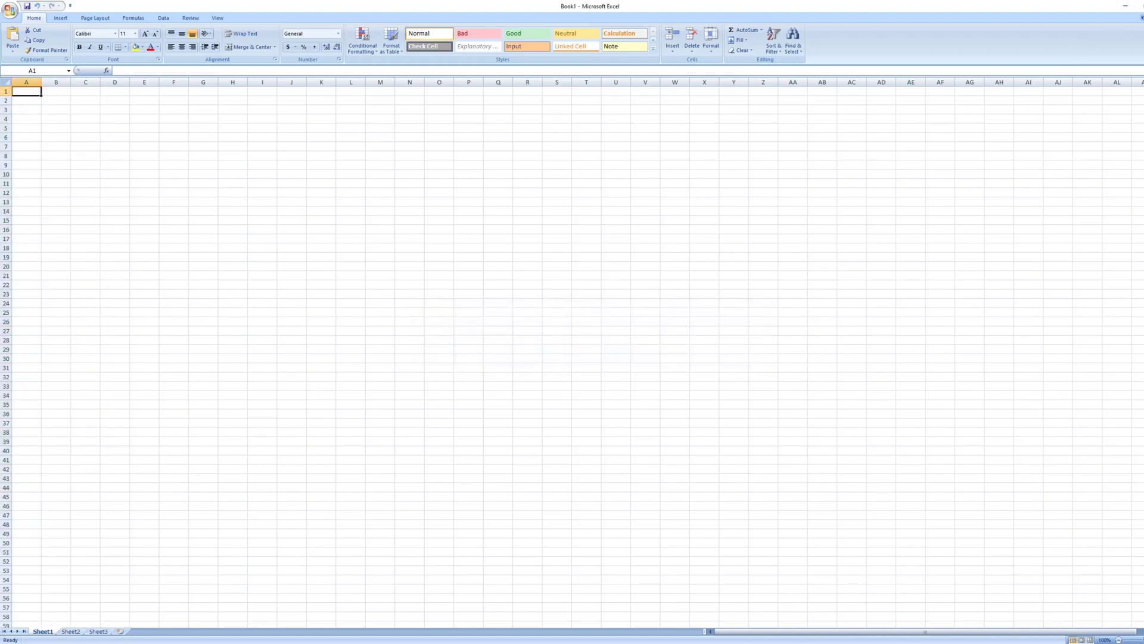
pyautogui.hotkey('alt', 'F4')
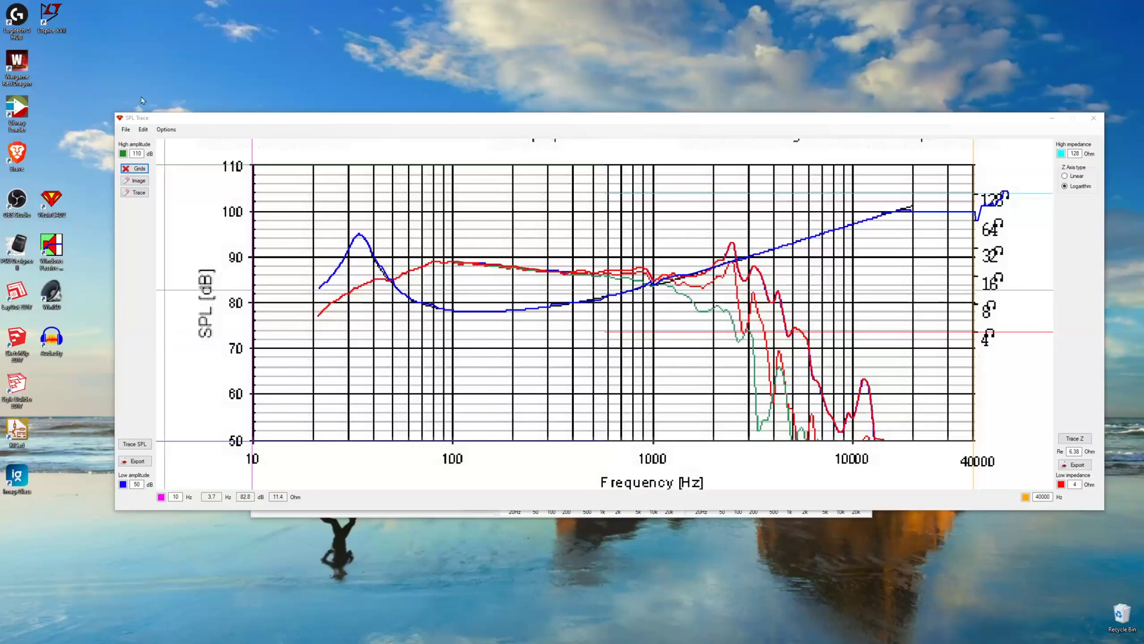
# Step: View the smoothing and points-per-octave export options of SPL Trace, and close its window
pyautogui.click(172, 134)
pyautogui.click(166, 130)
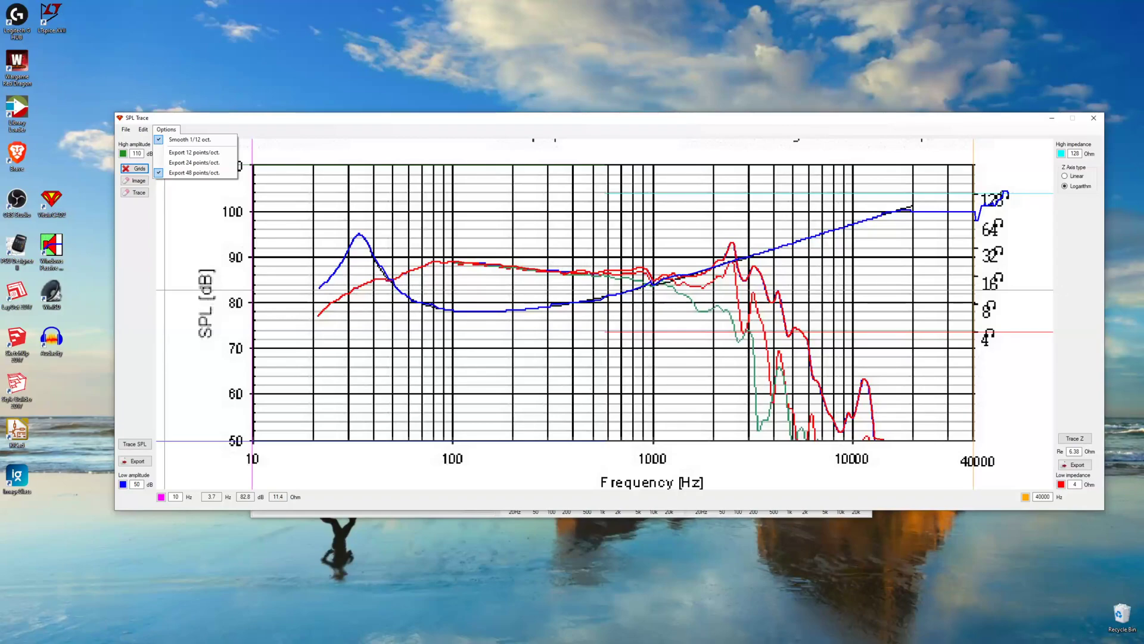
pyautogui.press('Escape')
pyautogui.hotkey('alt', 'F4')
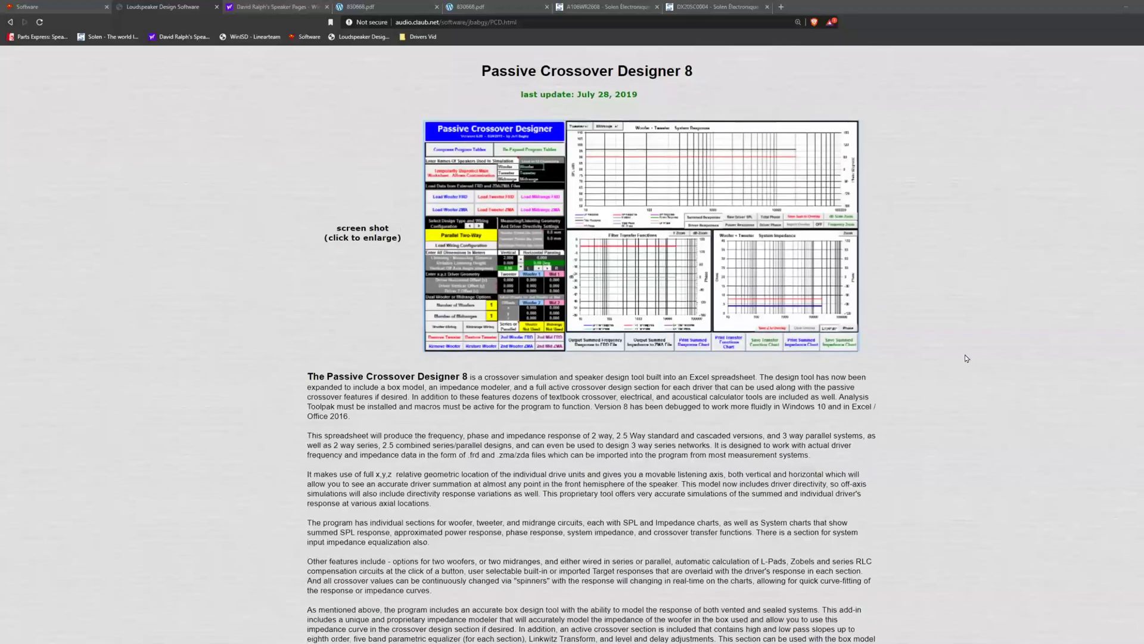
# Step: Read the Passive Crossover Designer 8 web page from its feature description down to the notes and copyright section
pyautogui.scroll(-1, 966, 358)
pyautogui.scroll(-1, 966, 358)
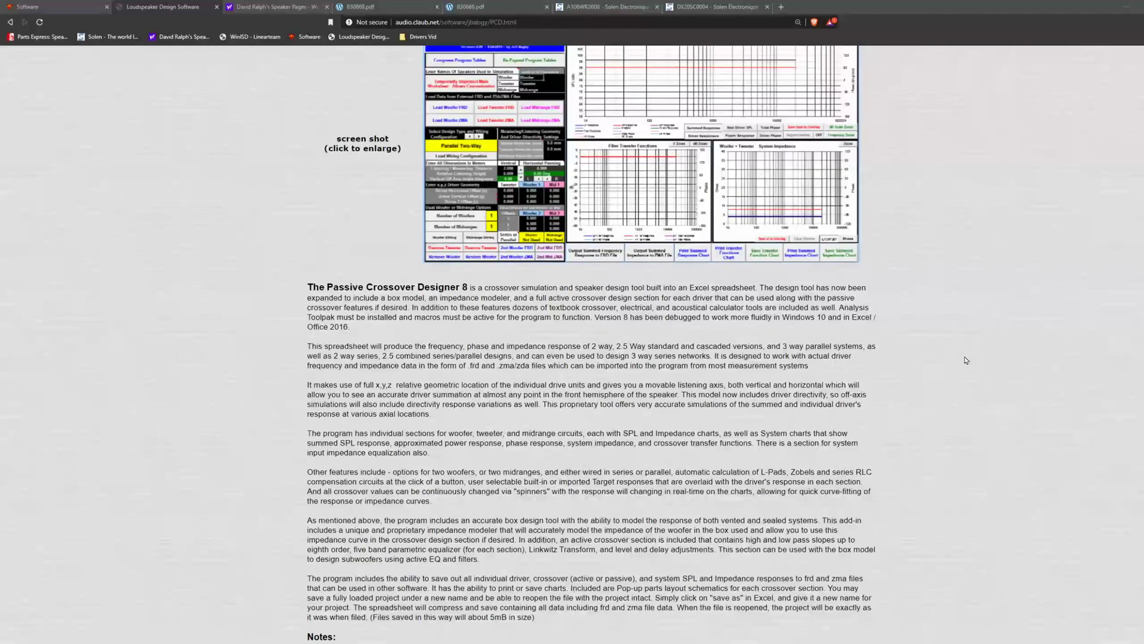
pyautogui.scroll(-7, 966, 360)
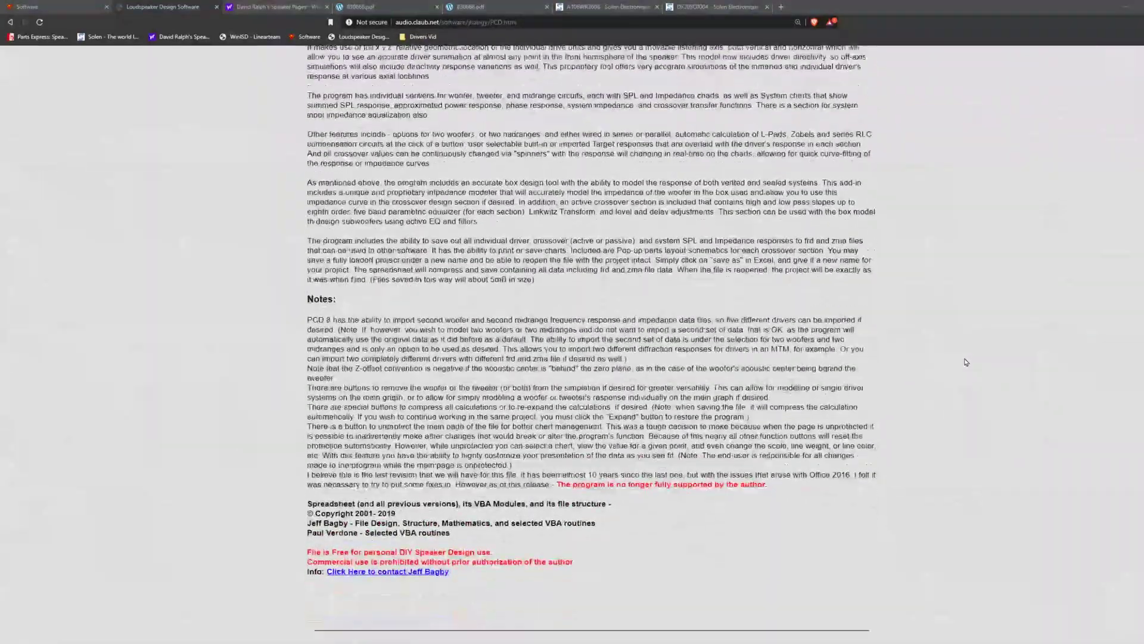
# Step: Look through the WinPCD release notes on Dave's Speaker Pages and open the download and installation instructions
pyautogui.click(264, 8)
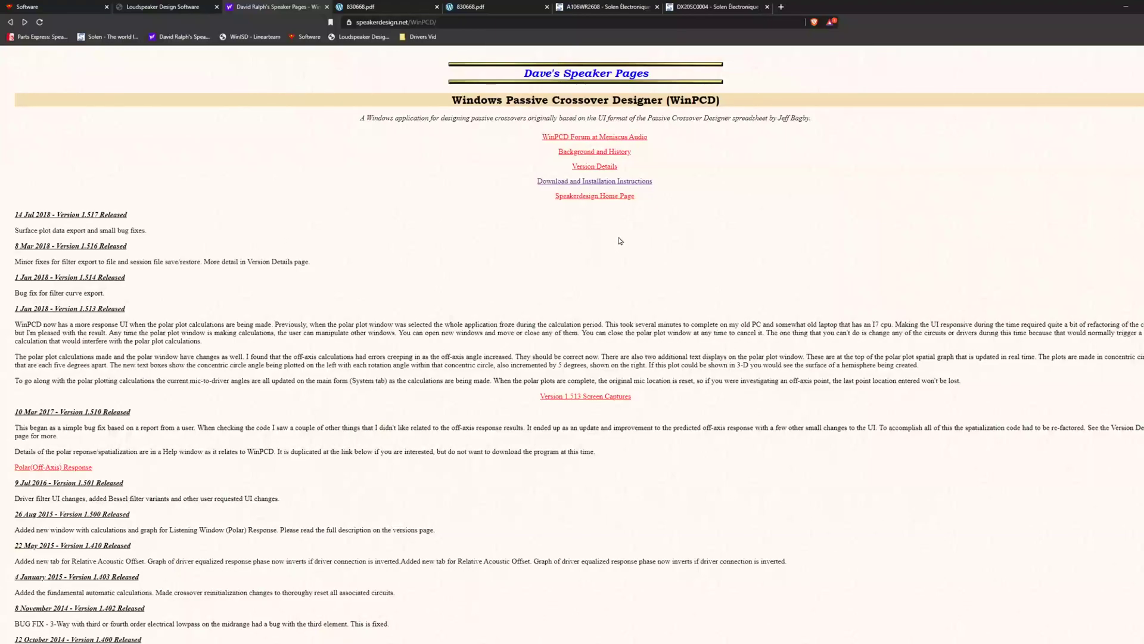
pyautogui.scroll(-8, 633, 242)
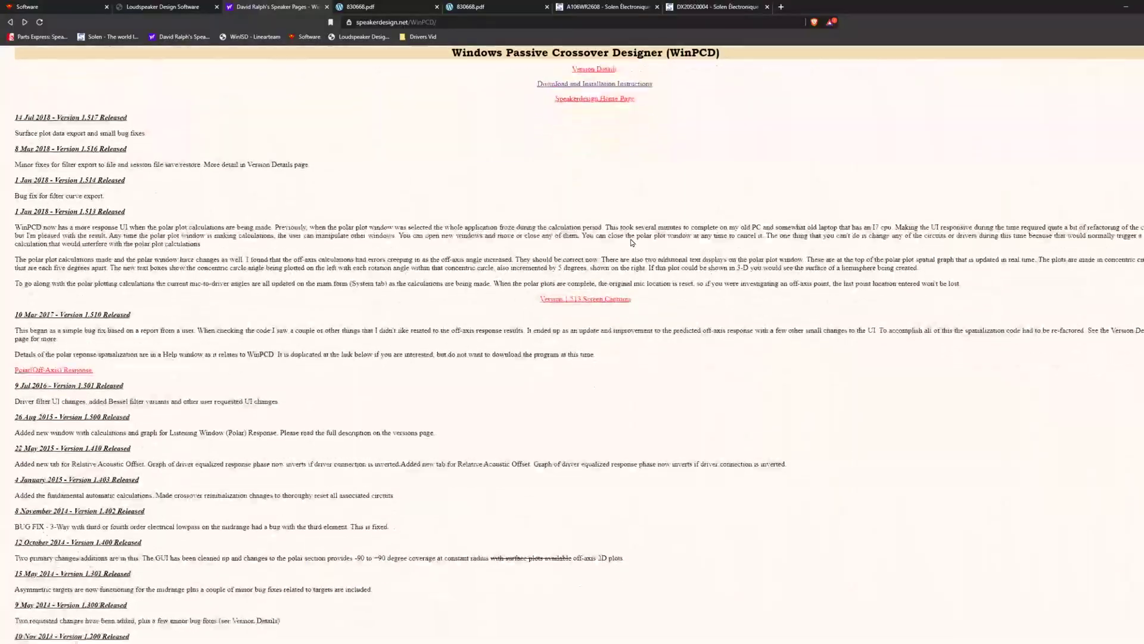
pyautogui.scroll(10, 633, 242)
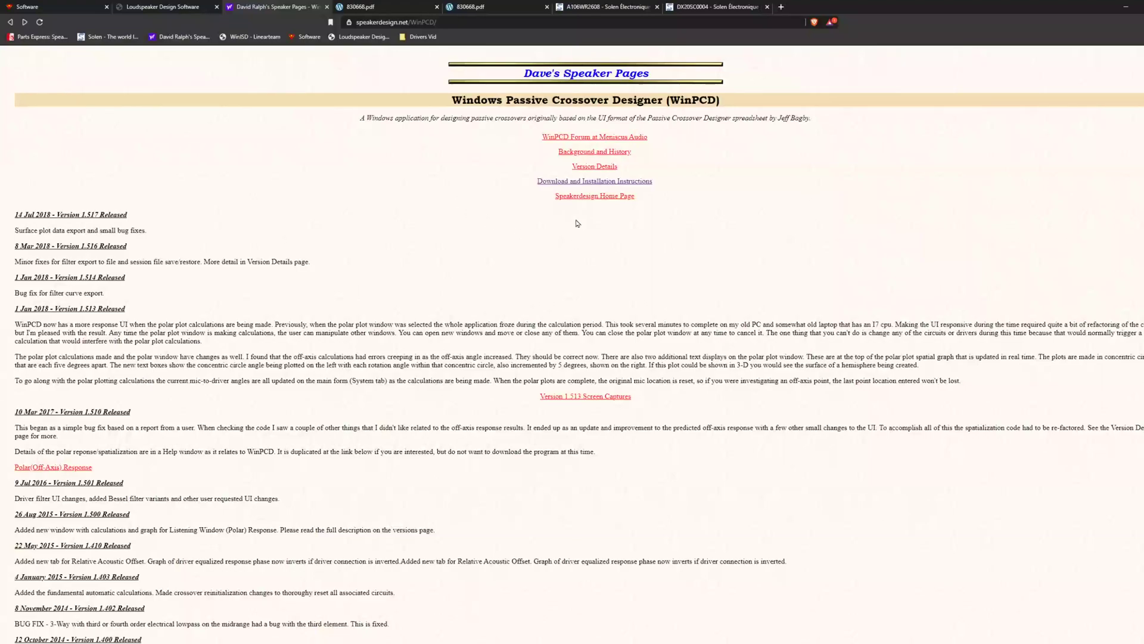
pyautogui.click(562, 181)
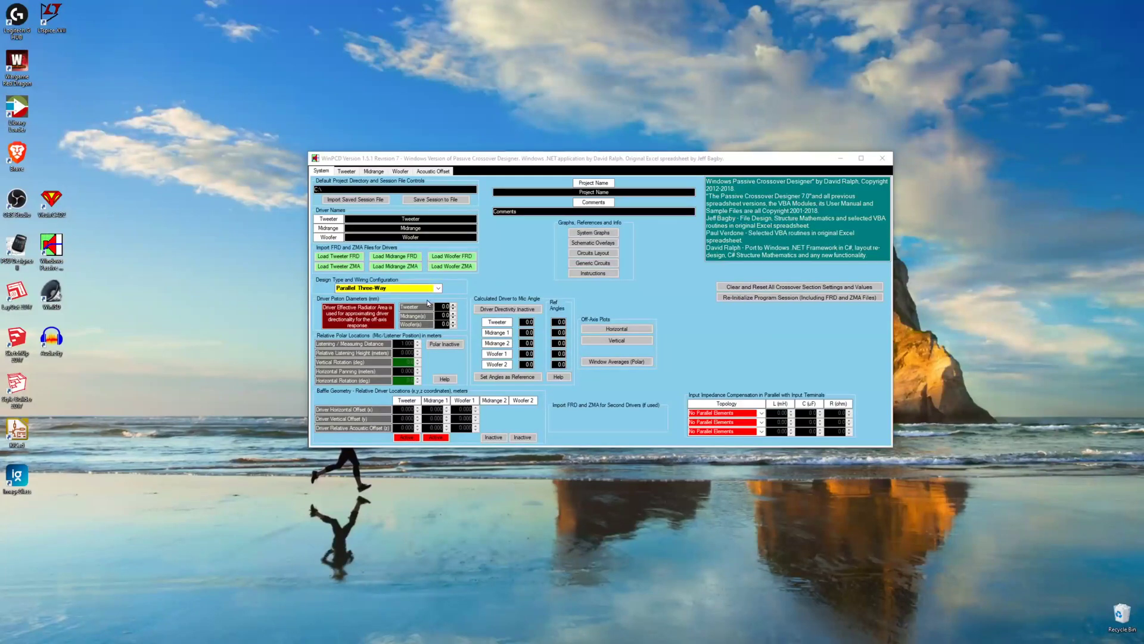
# Step: Switch to WinPCD, open the system response graphs for the Parallel Three-Way design, and enlarge the graph window
pyautogui.click(428, 290)
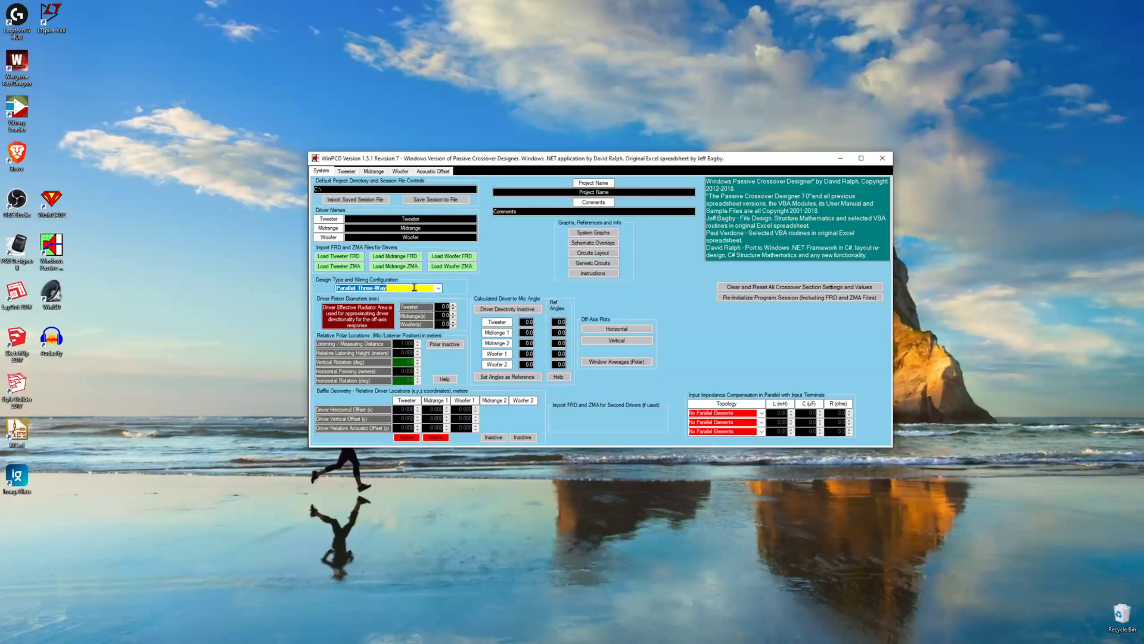
pyautogui.click(527, 264)
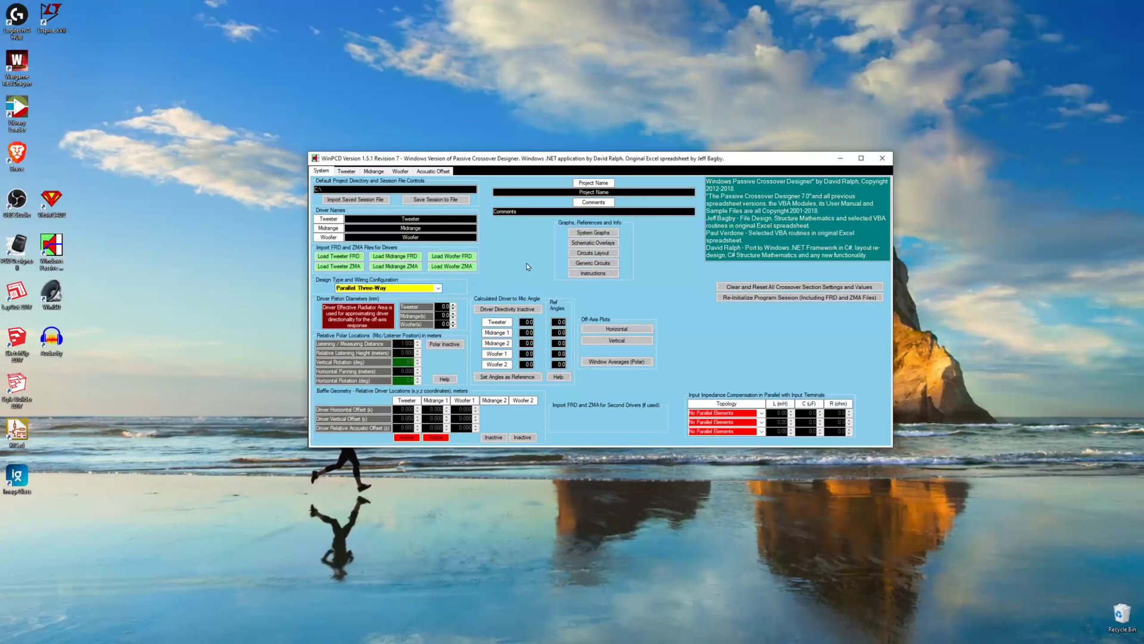
pyautogui.click(594, 235)
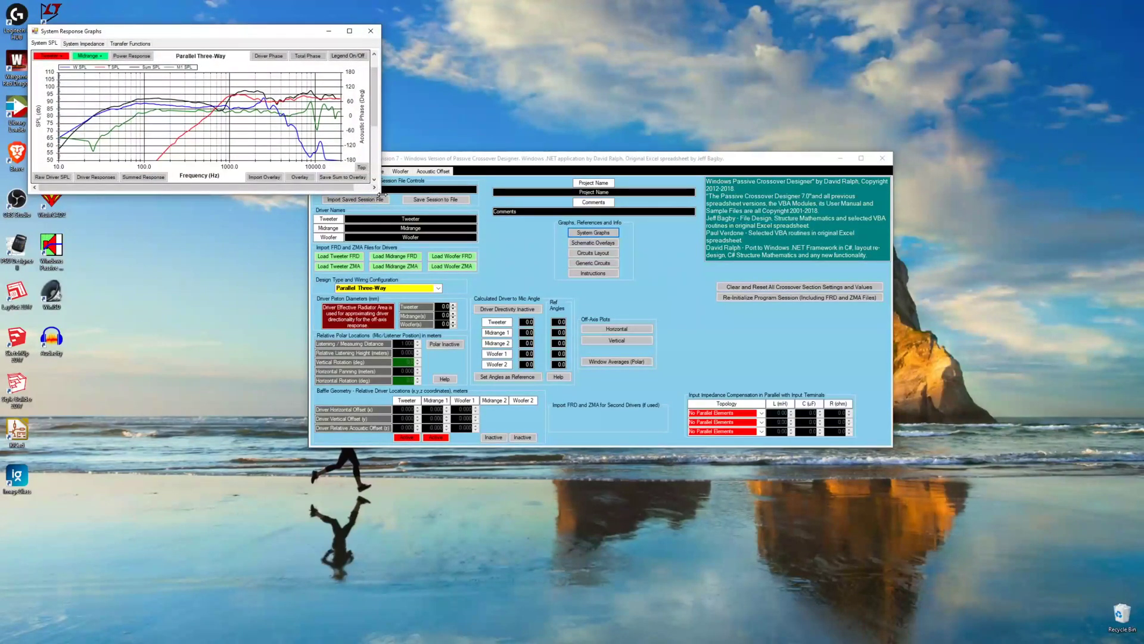
pyautogui.moveTo(381, 194); pyautogui.dragTo(957, 531)
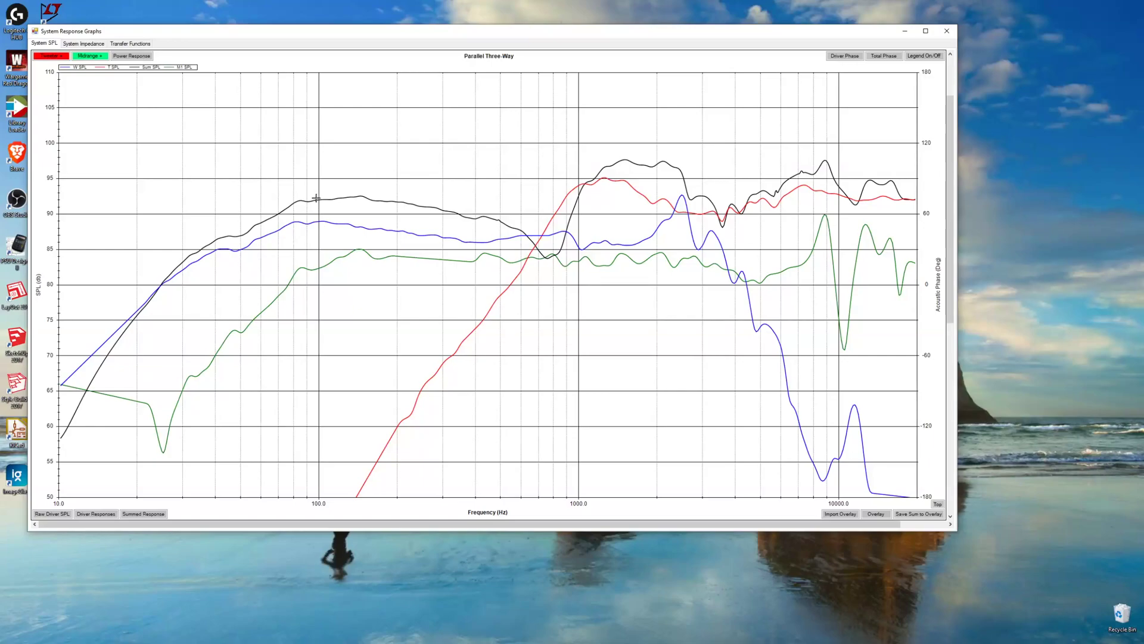
# Step: Toggle the raw driver SPL curves off and back on in the System SPL graph to compare them with the summed response
pyautogui.click(53, 514)
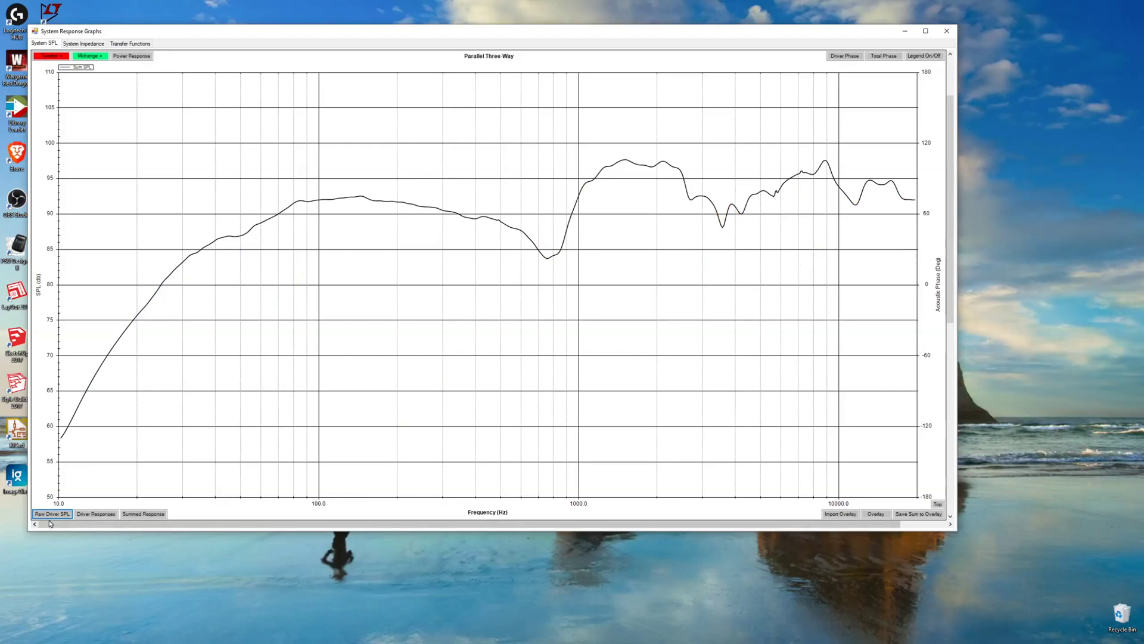
pyautogui.click(51, 514)
pyautogui.click(52, 514)
pyautogui.click(50, 514)
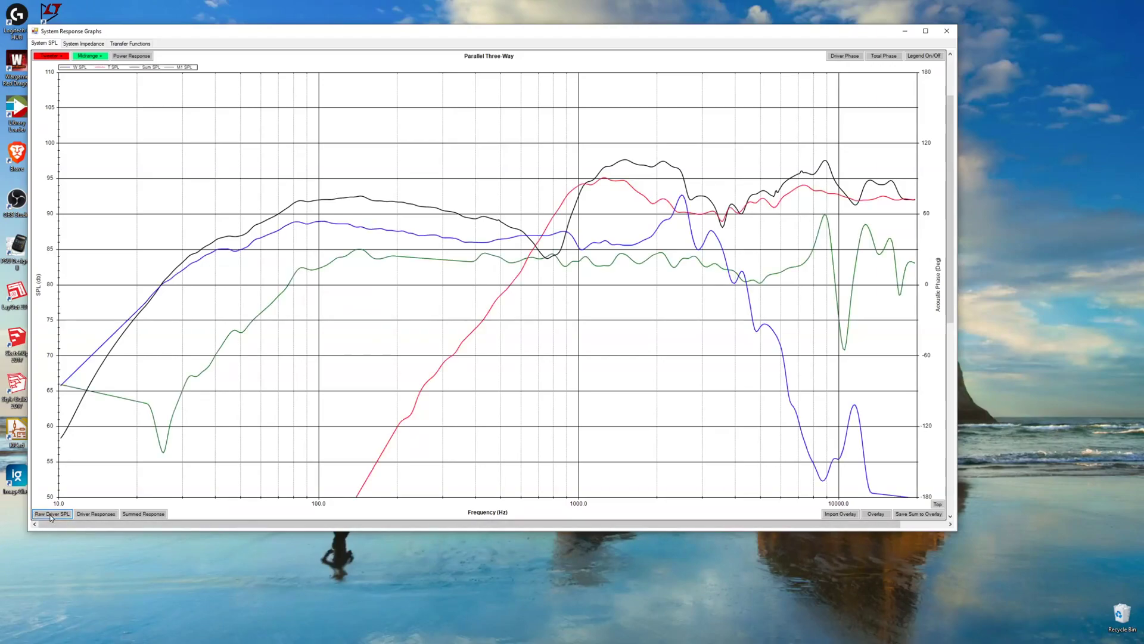